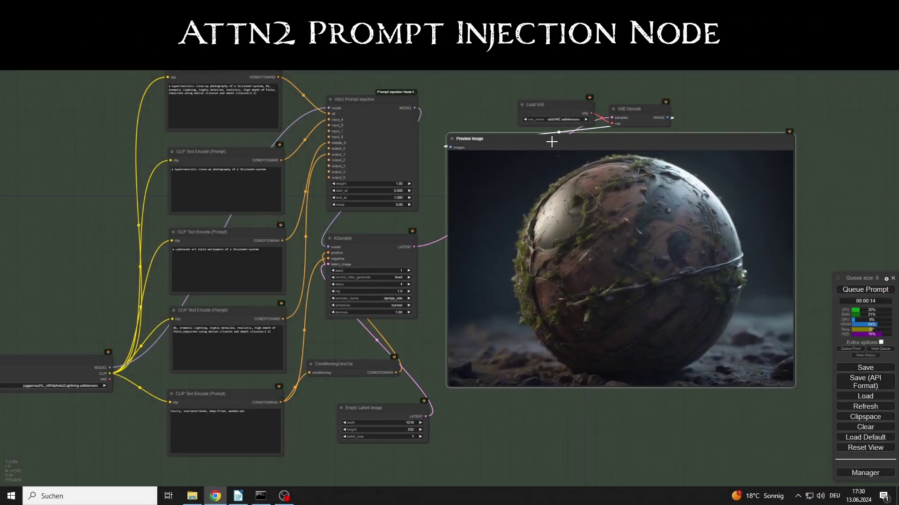
Move the VAE Decode and Load VAE nodes slightly higher above the image preview
drag(552, 142, 551, 141)
drag(632, 109, 635, 99)
drag(564, 103, 566, 94)
Disconnect the first prompt from the Attn2 Prompt Injection node's all input and queue the image generations
drag(329, 114, 340, 78)
click(342, 78)
click(865, 290)
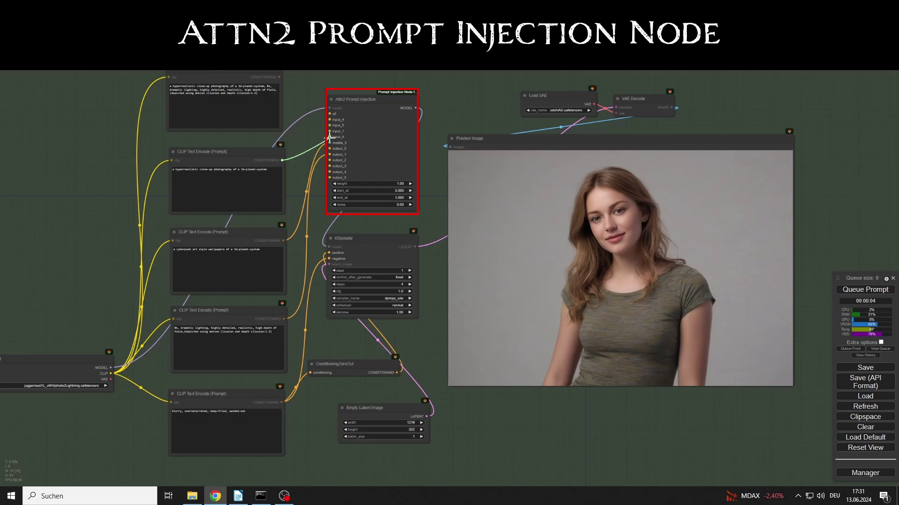
key(ctrl+Return)
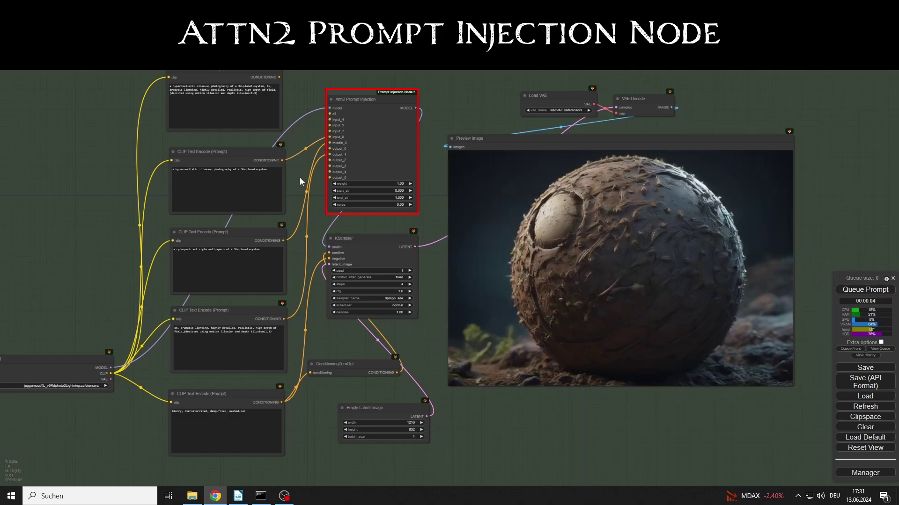
key(ctrl+Return)
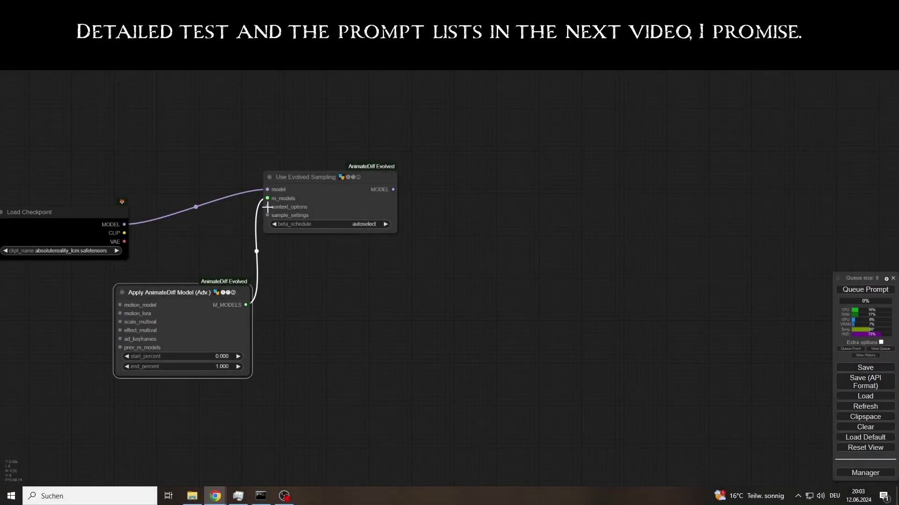
Add a Standard Static context options node to the Use Evolved Sampling context_options input and place it below that node
drag(267, 207, 283, 258)
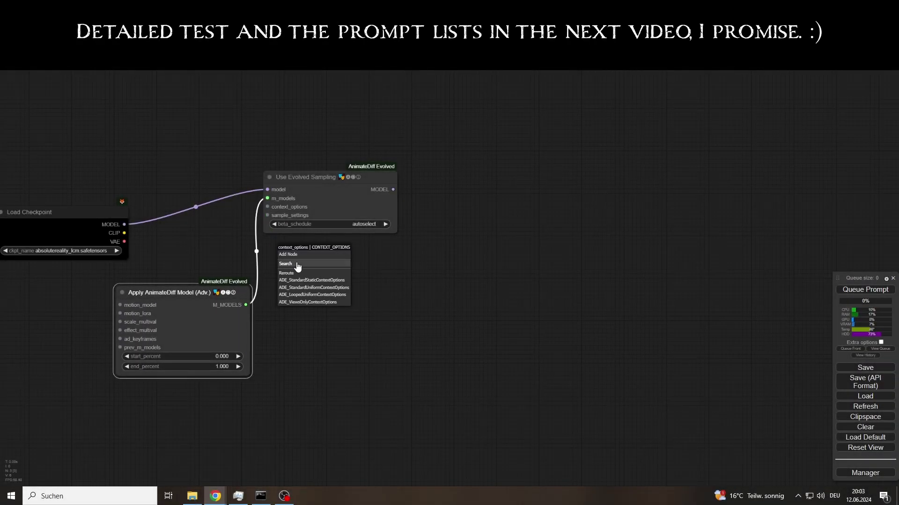
click(320, 282)
drag(339, 252, 331, 288)
drag(203, 244, 213, 224)
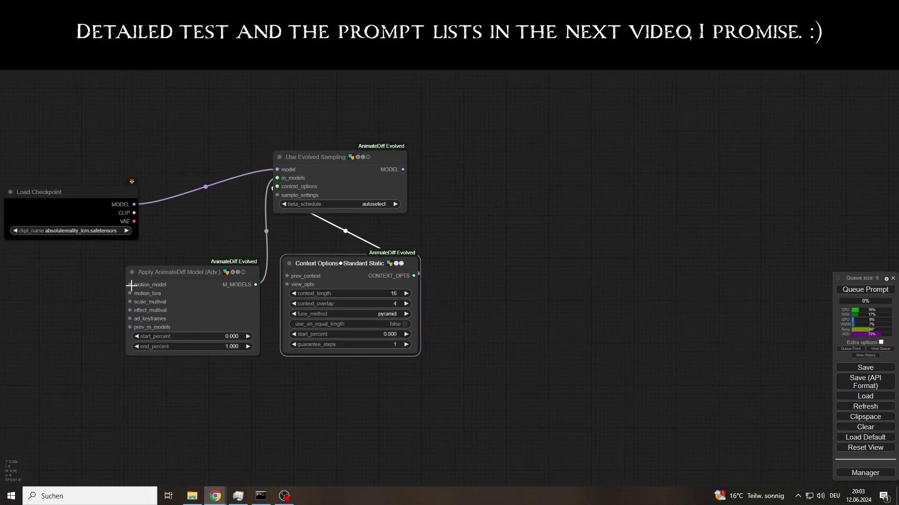
Add a Load AnimateDiff Model node to the motion_model input and choose animatediffLCMMotion_v10.ckpt
drag(130, 285, 29, 298)
click(120, 319)
click(48, 315)
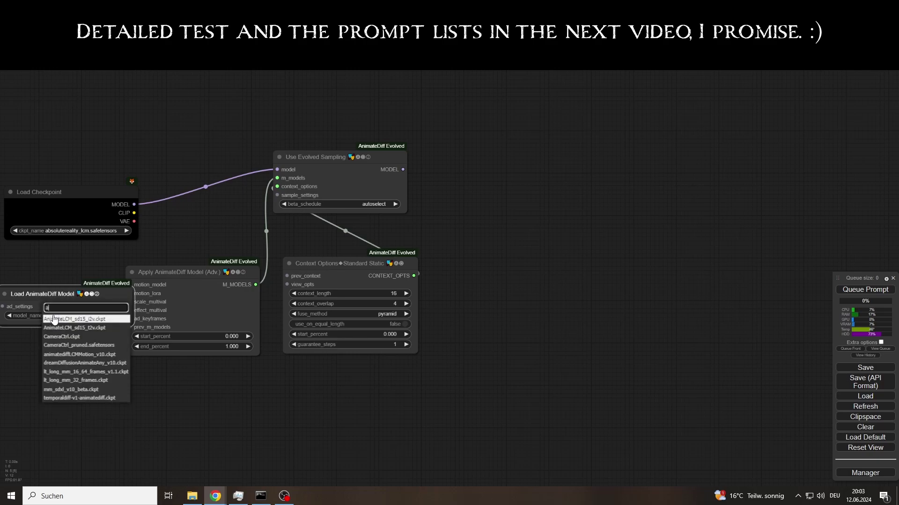
click(75, 315)
click(100, 307)
Shift the Context Options and Apply AnimateDiff Model nodes away from the motion model loader to make room
scroll(199, 278, down, 2)
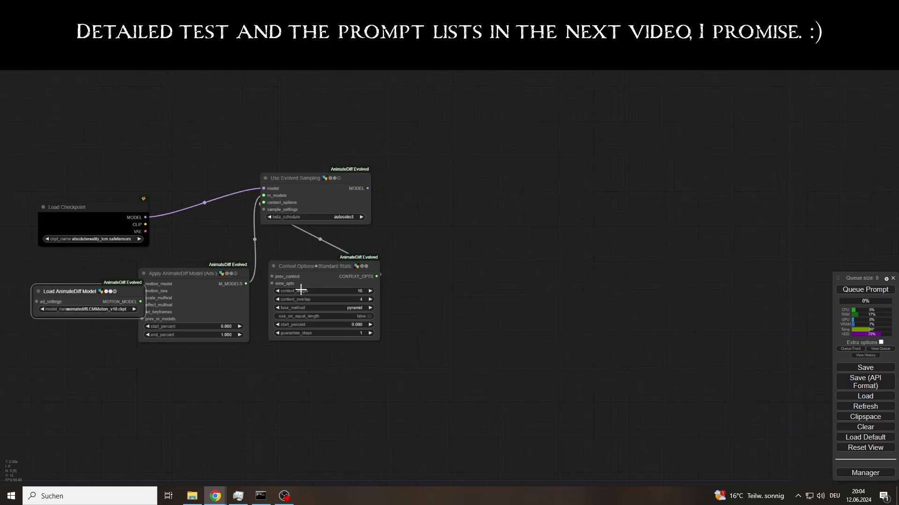
drag(309, 284, 324, 283)
drag(219, 283, 241, 282)
Add an IPAdapter Unified Loader fed by the Use Evolved Sampling model, with the PLUS (high strength) preset
drag(470, 222, 377, 245)
double_click(344, 203)
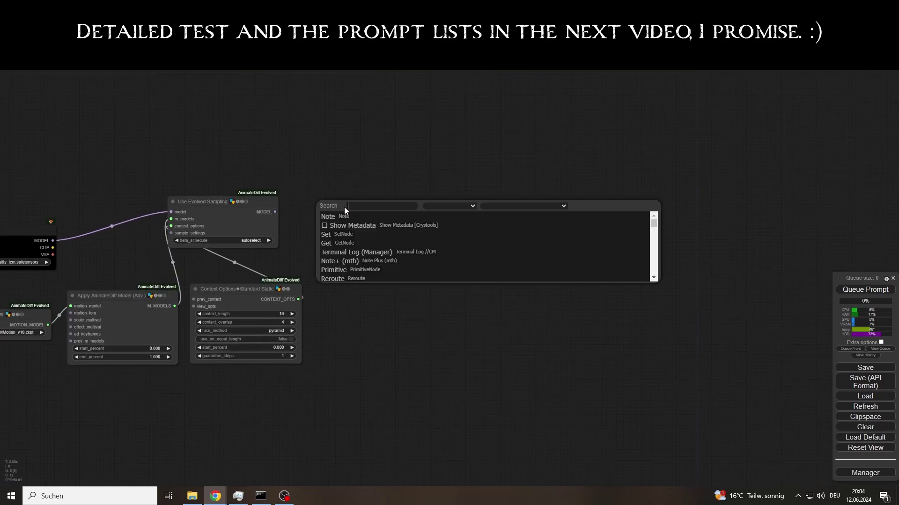
text(ipadapter unified)
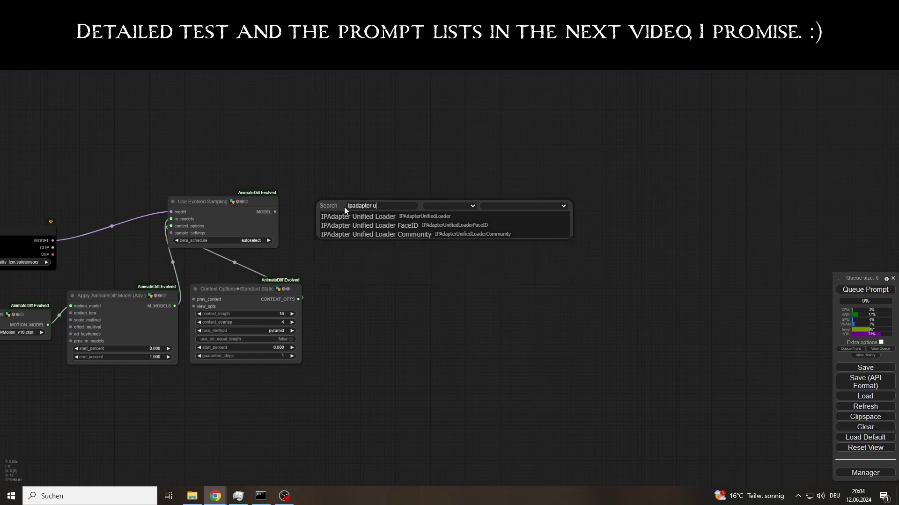
key(Return)
drag(276, 212, 347, 212)
click(416, 227)
click(435, 255)
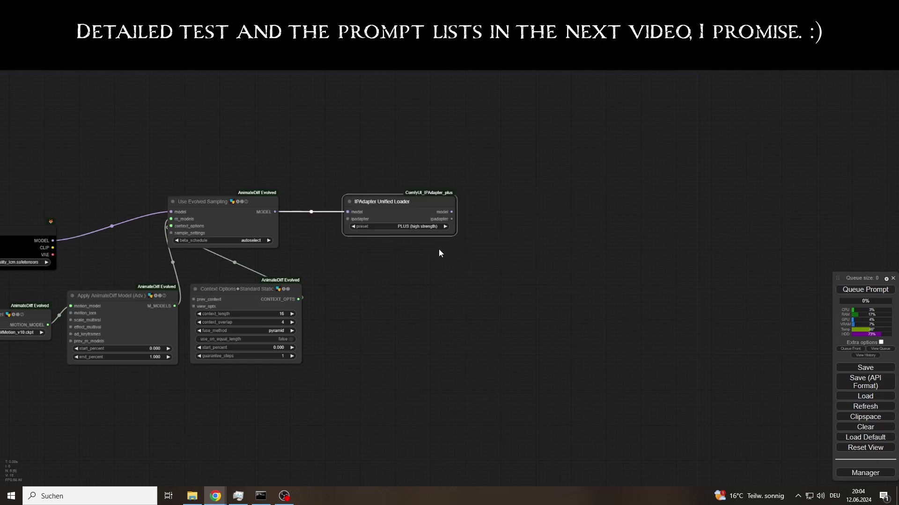
Add two chained IPAdapter Batch (Adv.) nodes and link them to the Unified Loader's model and ipadapter outputs
drag(587, 212, 454, 192)
double_click(395, 183)
text(ipad)
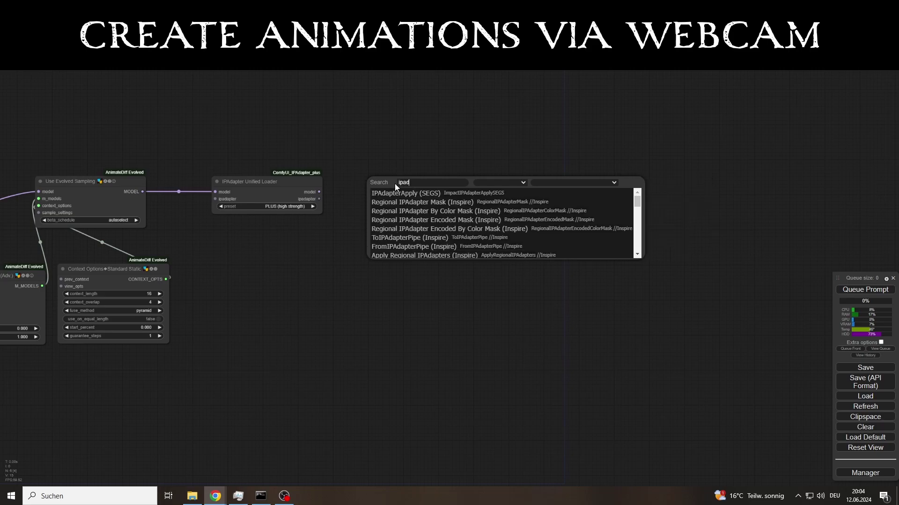
text(apter b)
key(Down)
key(Down)
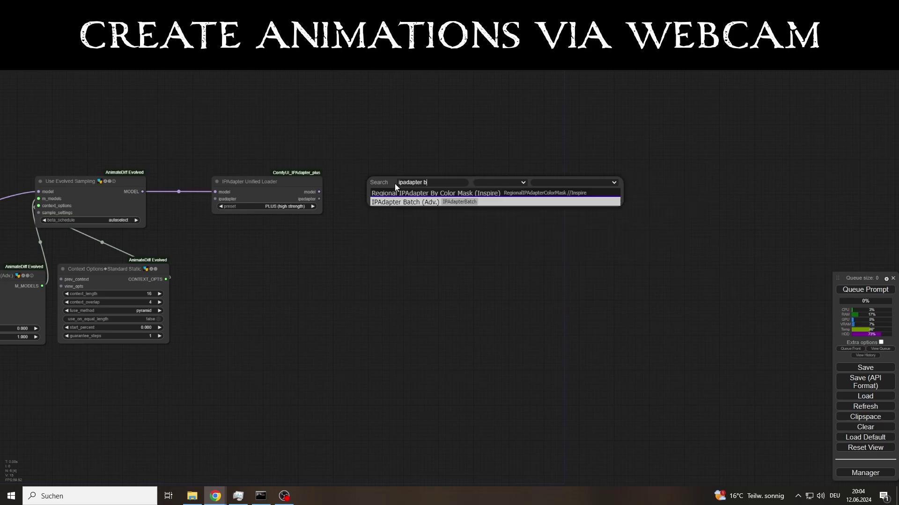
key(Return)
drag(429, 191, 554, 186)
drag(318, 191, 398, 188)
drag(318, 199, 398, 196)
Convert the weight setting to an input on both IPAdapter Batch nodes
right_click(442, 214)
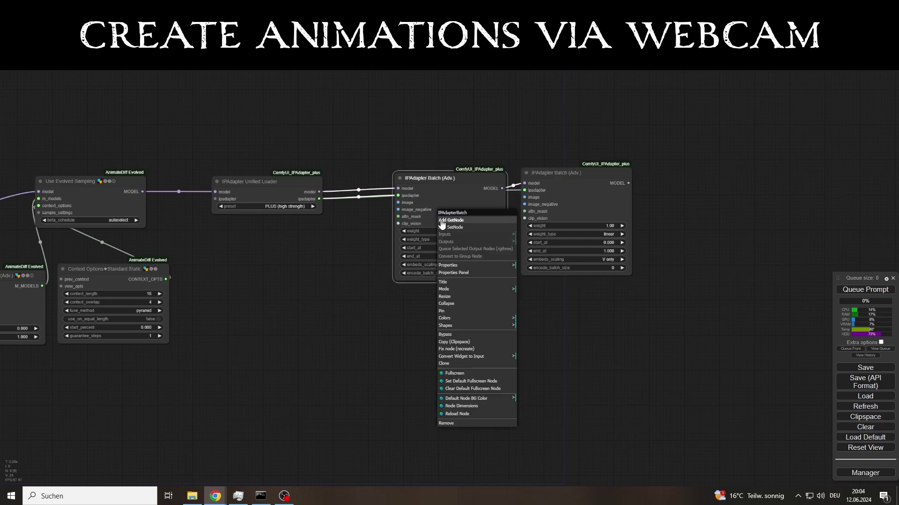
mouse_move(481, 360)
click(540, 356)
right_click(575, 212)
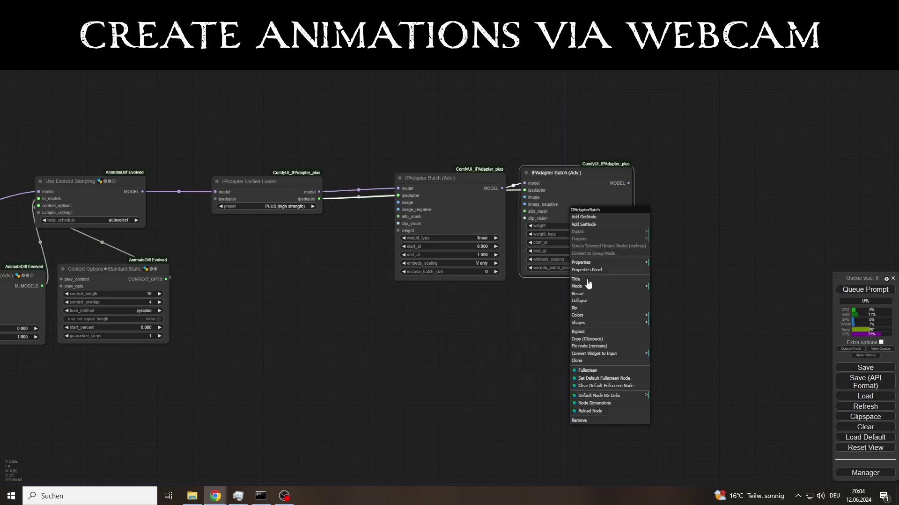
mouse_move(602, 355)
click(666, 358)
Add a SamplerCustom node and connect the second IPAdapter Batch's model output to it
drag(526, 319, 392, 298)
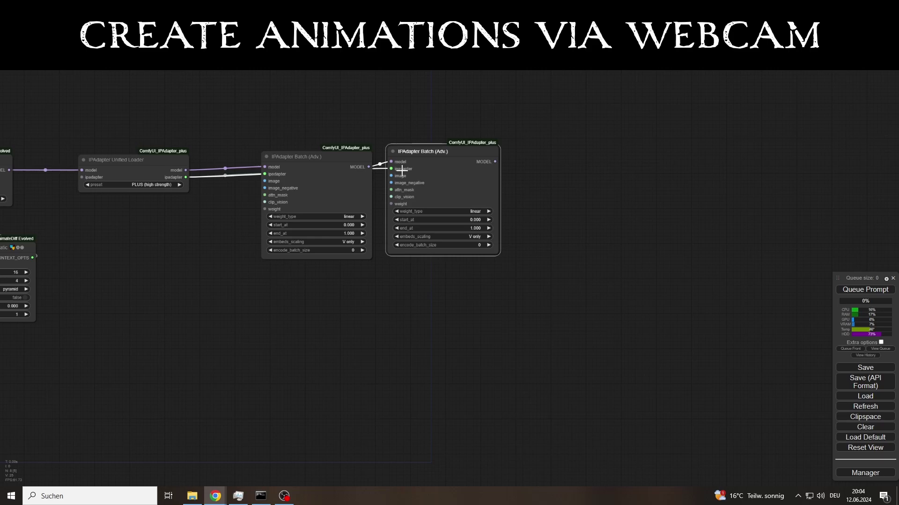
drag(401, 171, 180, 218)
double_click(388, 213)
text(samplerc)
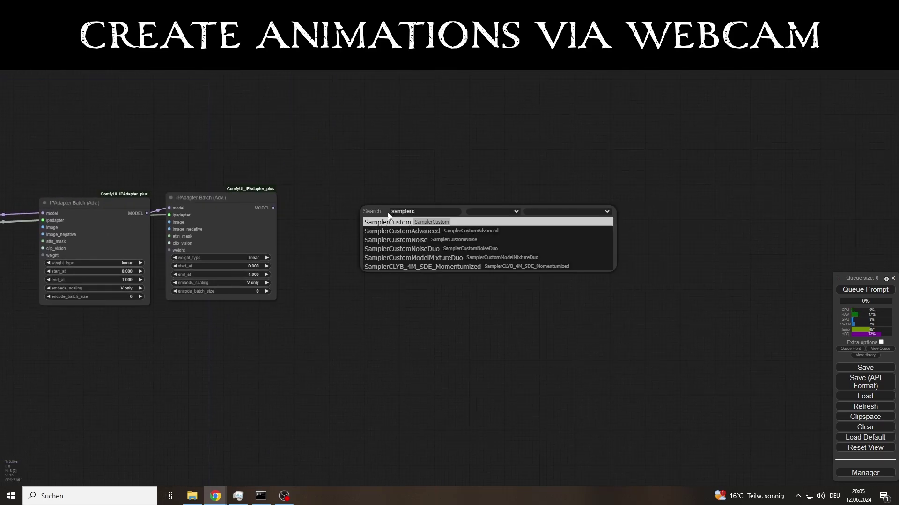
key(Return)
drag(272, 208, 391, 217)
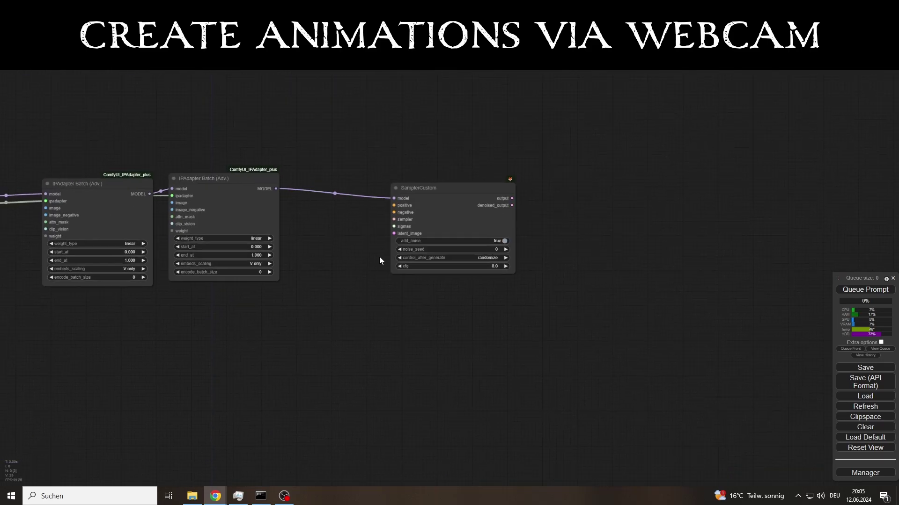
Add an Empty Latent Image node to the sampler's latent_image input and convert its batch_size to an input
drag(380, 261, 390, 242)
drag(403, 215, 361, 297)
click(390, 329)
right_click(361, 299)
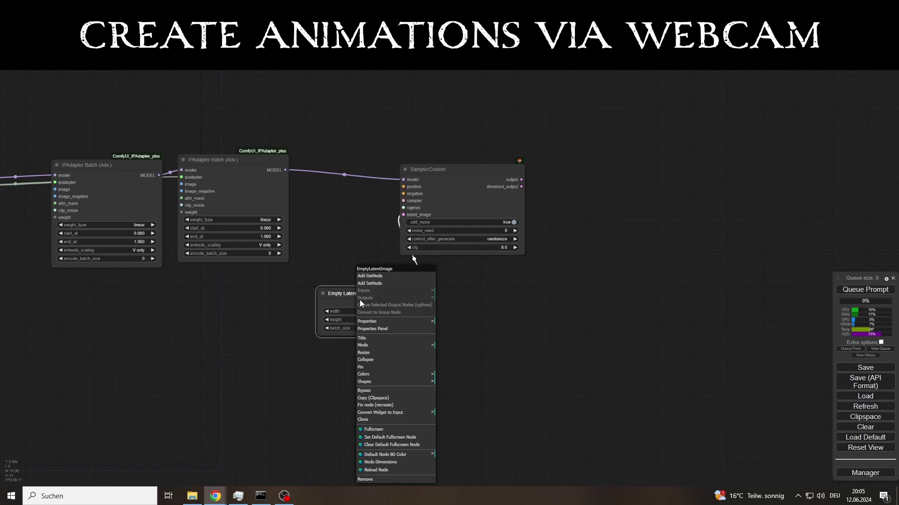
click(390, 415)
click(471, 423)
Add a VAE Decode node on the sampler's denoised_output
drag(466, 297, 418, 310)
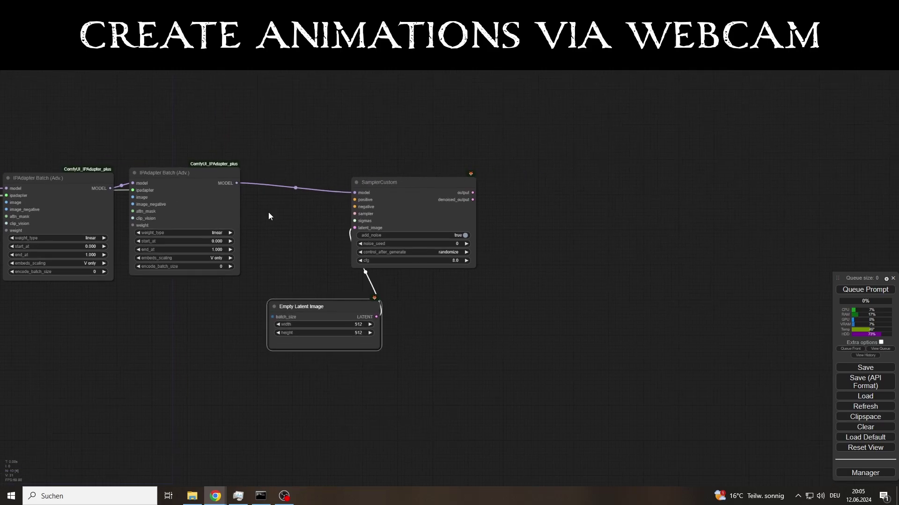
drag(473, 199, 498, 201)
click(514, 231)
Add a Video Combine node and feed it the decoded images
drag(553, 223, 486, 210)
double_click(476, 206)
text(video c)
key(Down)
key(Down)
key(Return)
drag(530, 203, 528, 199)
Set Video Combine to filename prefix lcm_webcam/results, format video/h264-mp4, frame rate 12 and crf 2
scroll(555, 217, up, 3)
click(570, 254)
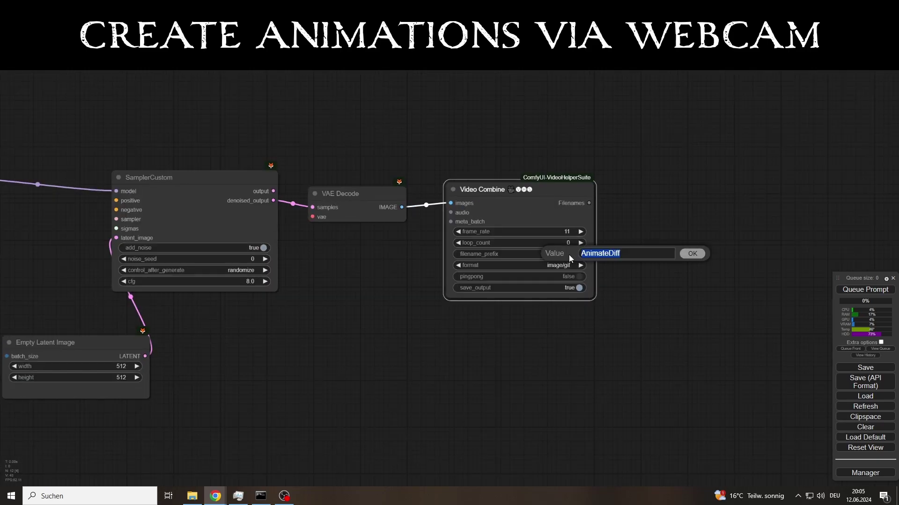
text(lcm_webcam/results)
key(Return)
click(562, 265)
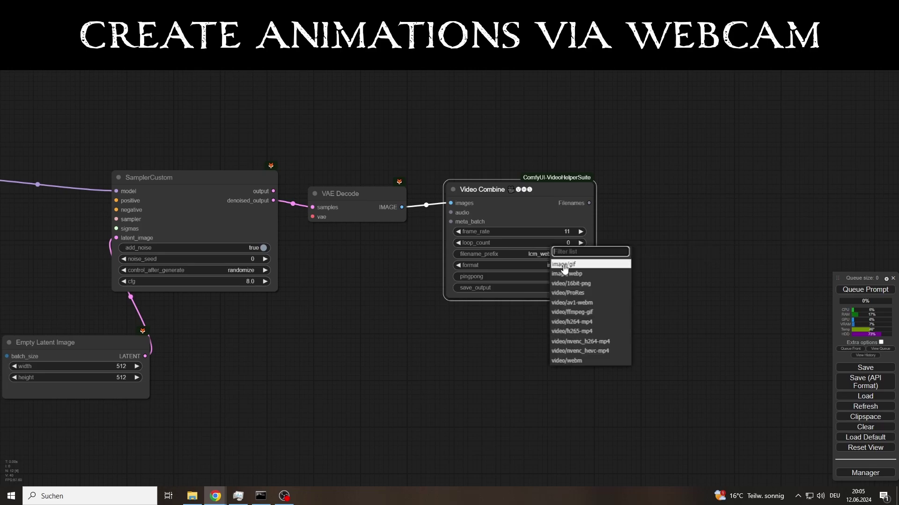
click(573, 325)
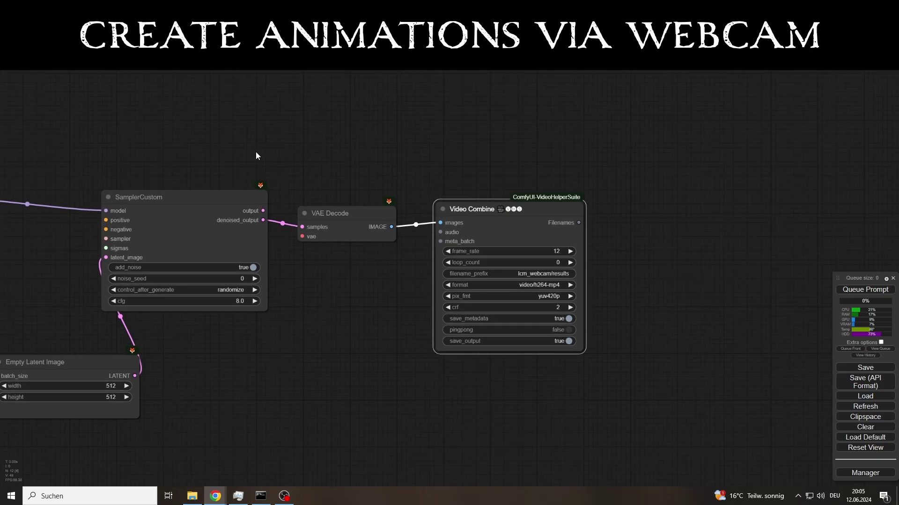
Insert an NNLatentUpscale node between SamplerCustom and VAE Decode, and set its upscale to 2.00
double_click(256, 152)
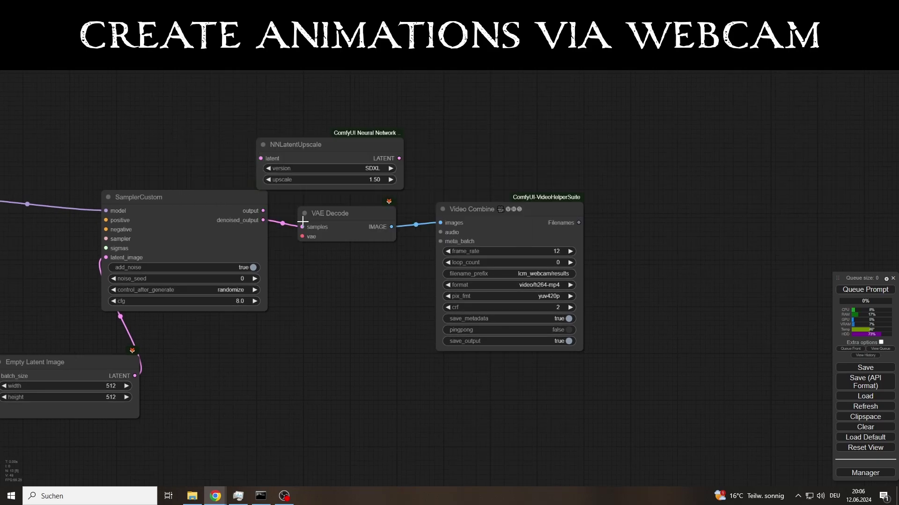
drag(302, 227, 295, 167)
drag(399, 158, 302, 227)
drag(361, 180, 375, 181)
drag(372, 143, 397, 144)
drag(337, 213, 337, 217)
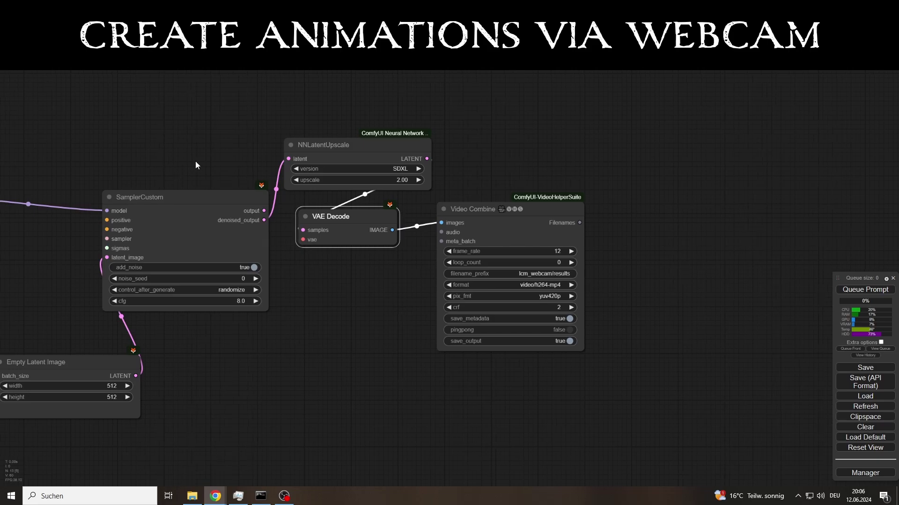
Add a CLIP Text Encode node to the sampler's negative input, color it red and shrink it
drag(195, 167, 424, 160)
drag(334, 222, 285, 248)
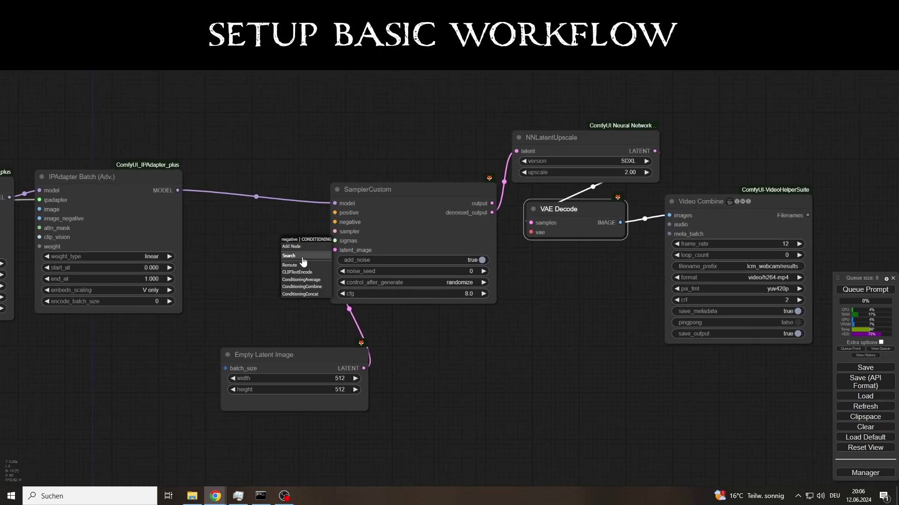
click(326, 273)
right_click(251, 238)
click(268, 333)
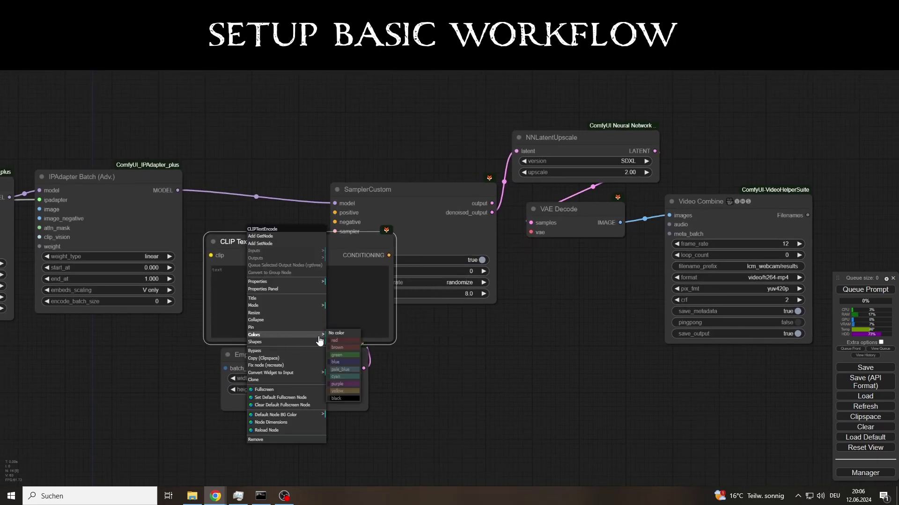
click(351, 343)
scroll(403, 336, down, 1)
drag(401, 342, 296, 297)
Connect the checkpoint's CLIP output to the red negative prompt node
scroll(234, 333, down, 9)
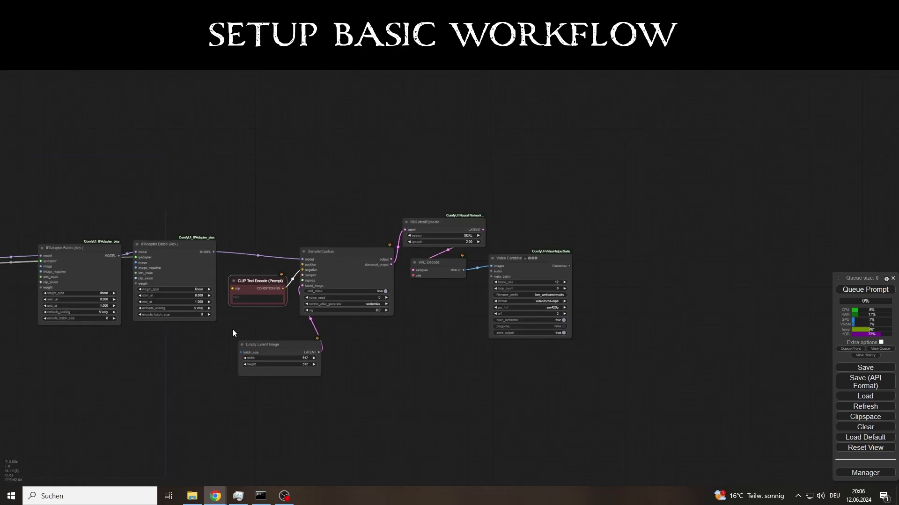
drag(220, 354, 441, 276)
drag(77, 232, 500, 247)
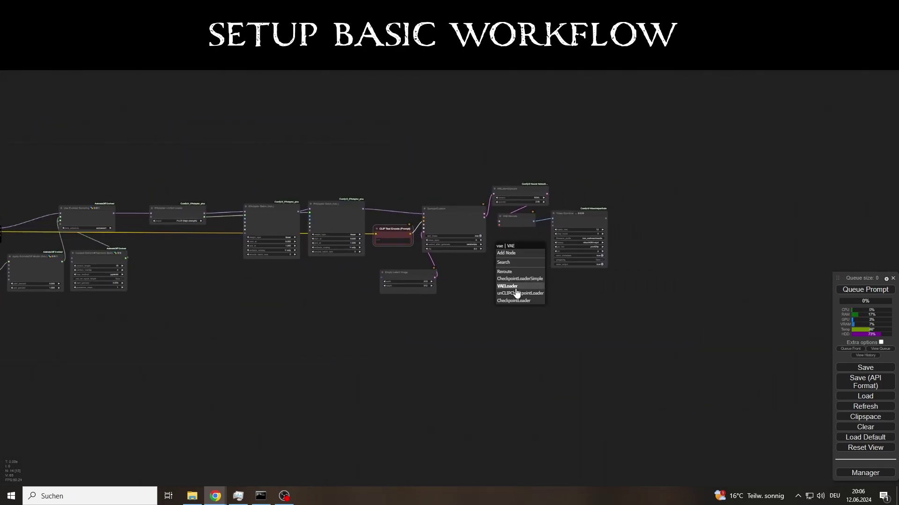
Add a Load VAE node with vaeFtMse840000EmaPruned_vae.safetensors for VAE Decode, and arrange it beside the Empty Latent Image node
click(515, 285)
scroll(520, 272, up, 2)
click(529, 259)
click(550, 279)
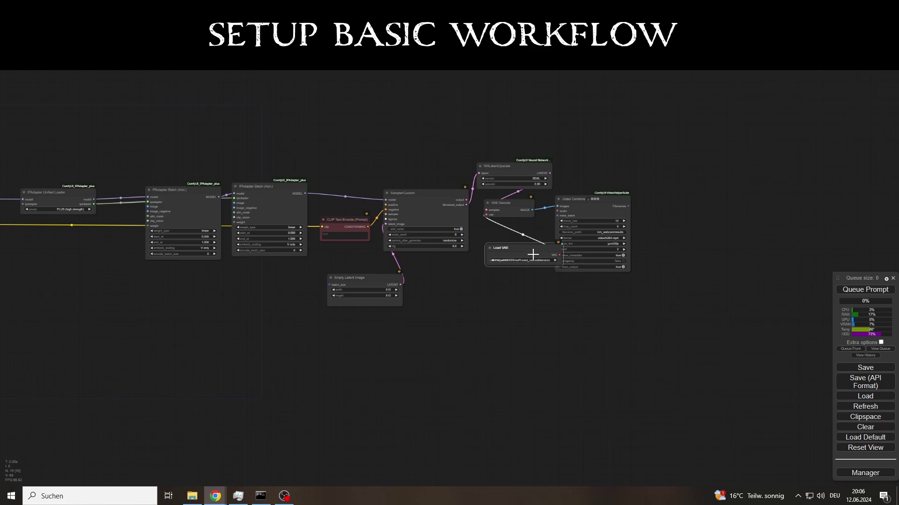
drag(531, 255, 502, 261)
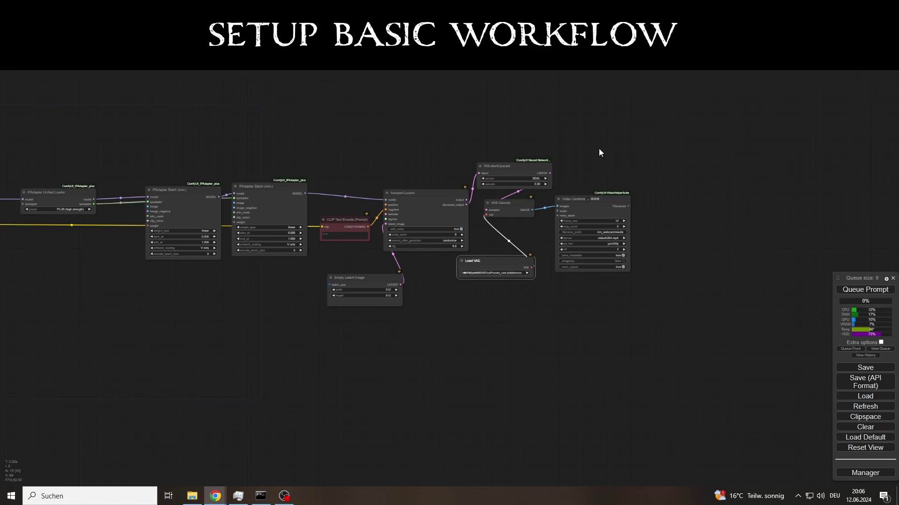
scroll(534, 215, up, 4)
drag(328, 305, 406, 292)
drag(317, 214, 238, 312)
click(283, 325)
key(Delete)
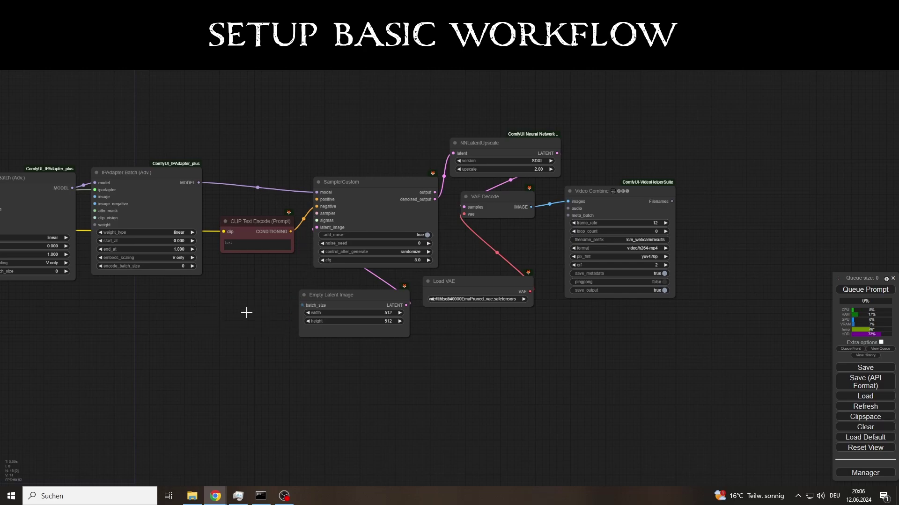
Add an LCMScheduler node near the negative prompt and connect its output to SamplerCustom's sigmas input
double_click(238, 307)
text(lcmsc)
key(Return)
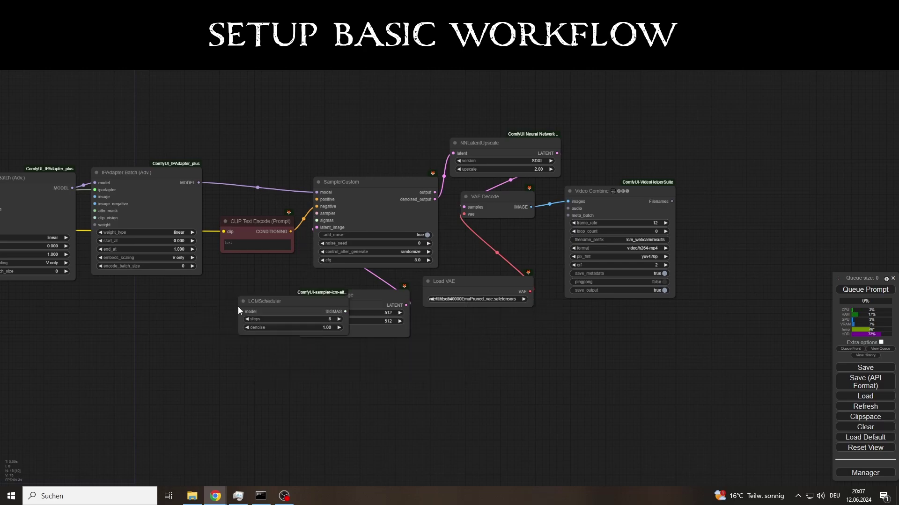
drag(273, 303, 180, 301)
drag(251, 312, 317, 220)
Add a SamplerLCMCycle node below the scheduler and connect it to SamplerCustom's sampler input
double_click(226, 369)
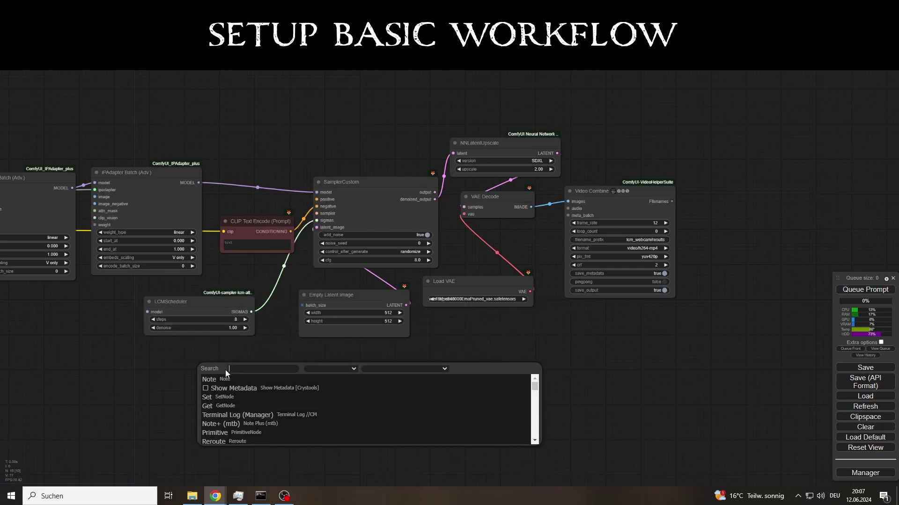
text(lcmc)
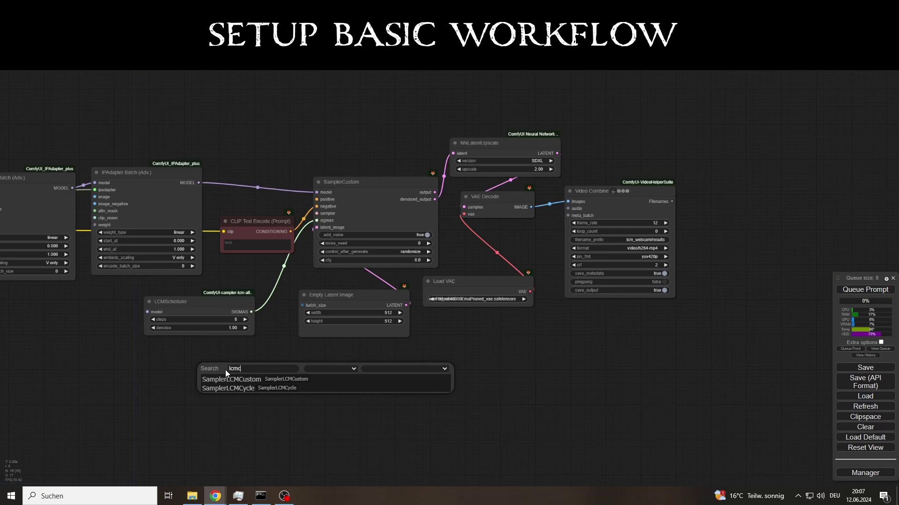
key(Down)
key(Return)
drag(226, 367, 170, 366)
drag(278, 374, 317, 213)
drag(365, 376, 372, 341)
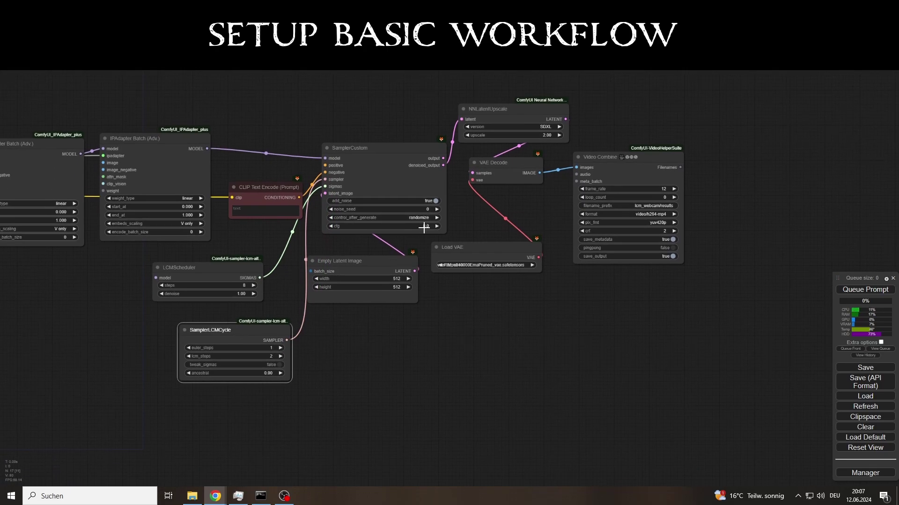
On the SamplerCustom node, set cfg to 1.8, control_after_generate to fixed, and enter a new noise seed
drag(422, 229, 418, 230)
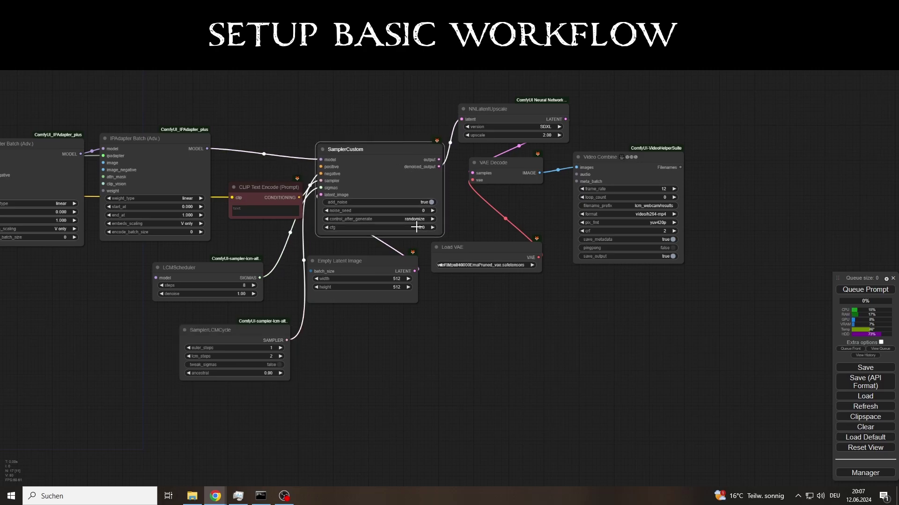
click(417, 227)
text(1.8)
key(Return)
click(412, 219)
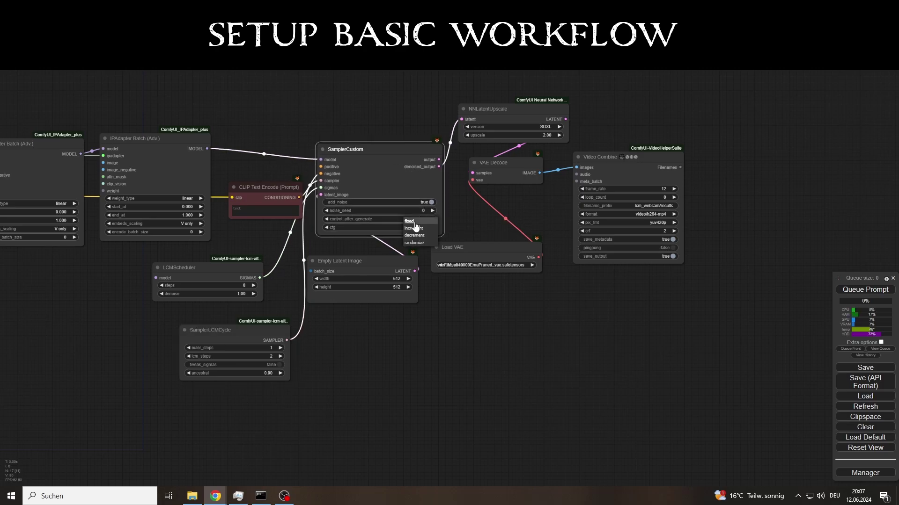
click(412, 221)
click(418, 210)
key(Return)
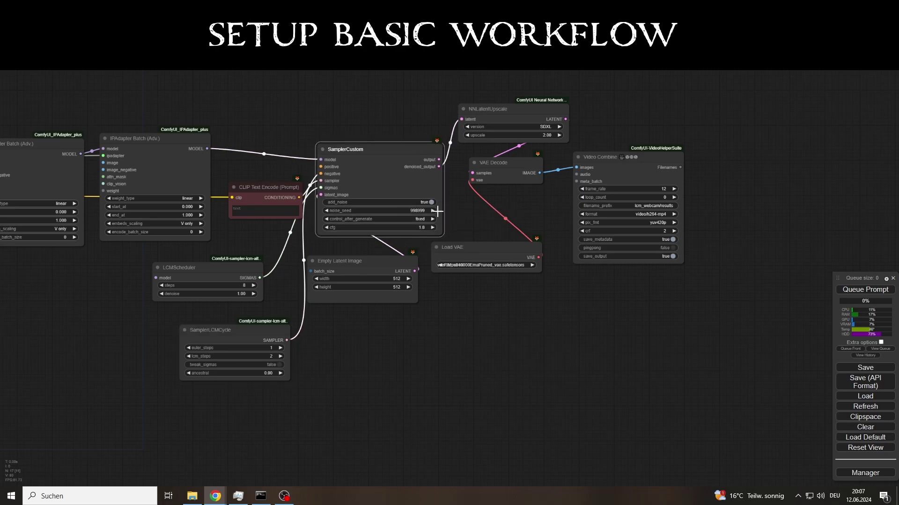
drag(255, 191, 250, 193)
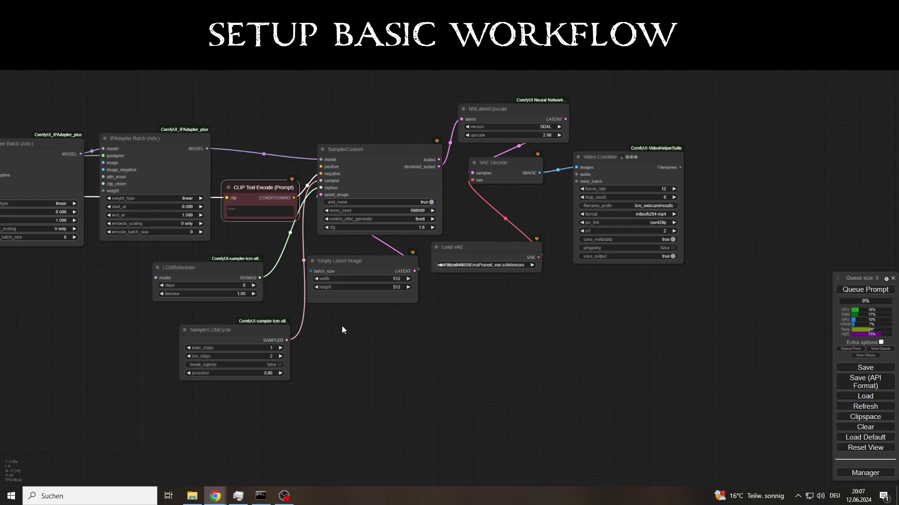
Add a Webcam Capture node in the empty area below the AnimateDiff loader nodes
scroll(331, 324, down, 6)
drag(195, 393, 529, 242)
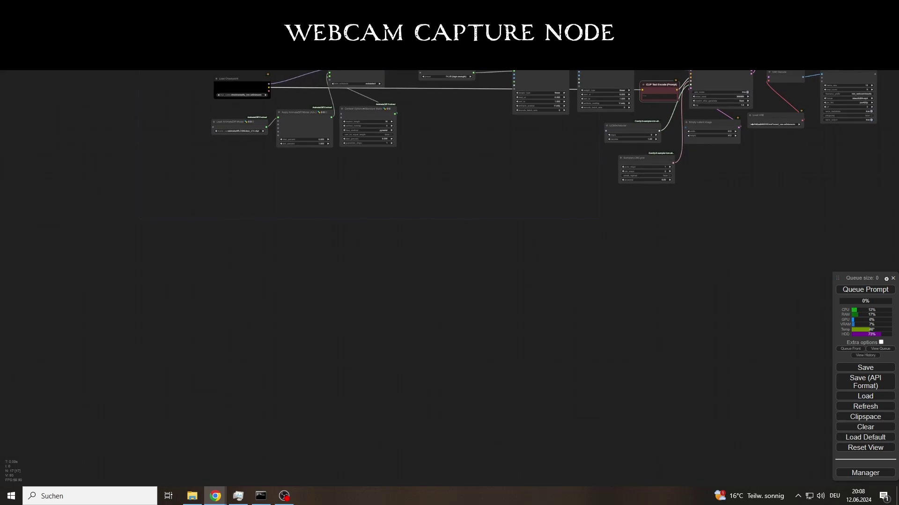
double_click(235, 225)
text(webcam)
key(Return)
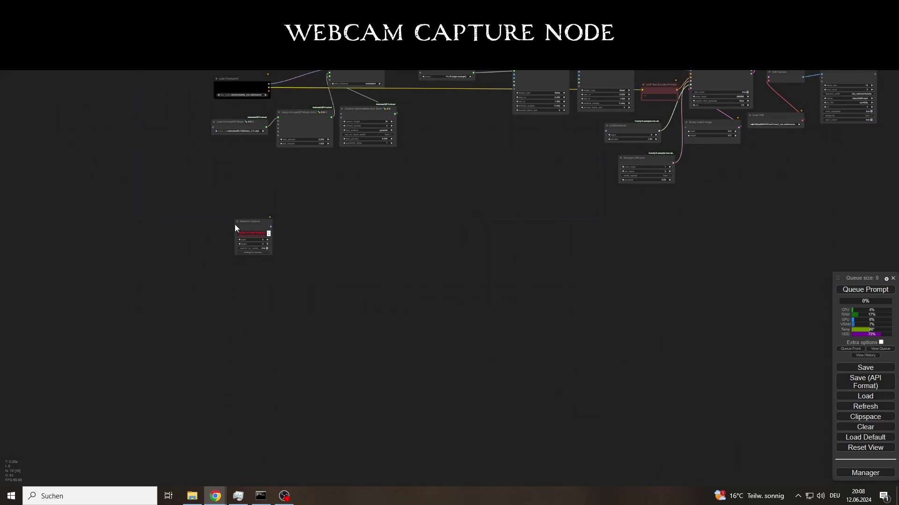
scroll(254, 226, up, 2)
drag(255, 226, 239, 227)
Add an Image Sender node, connect Webcam Capture's image output to it, and enlarge the Webcam Capture node
double_click(321, 219)
text(image se)
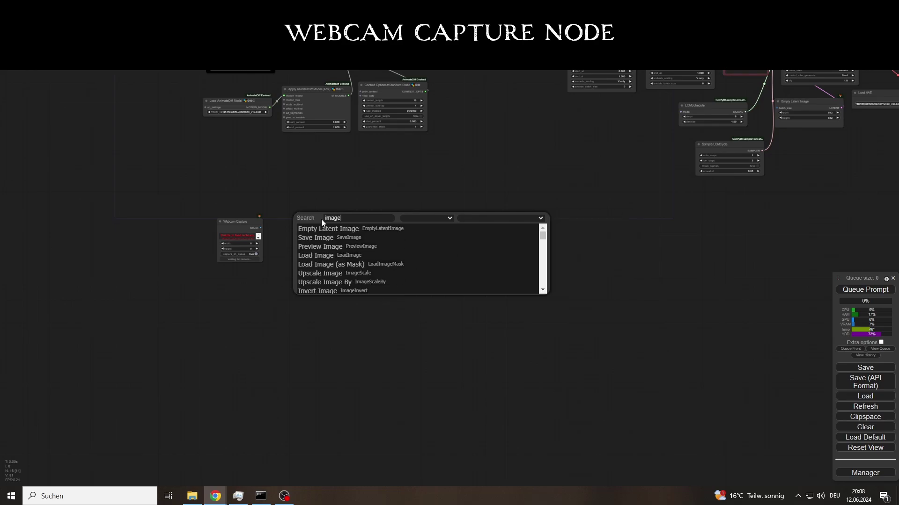
key(Return)
scroll(321, 219, up, 2)
drag(230, 233, 321, 225)
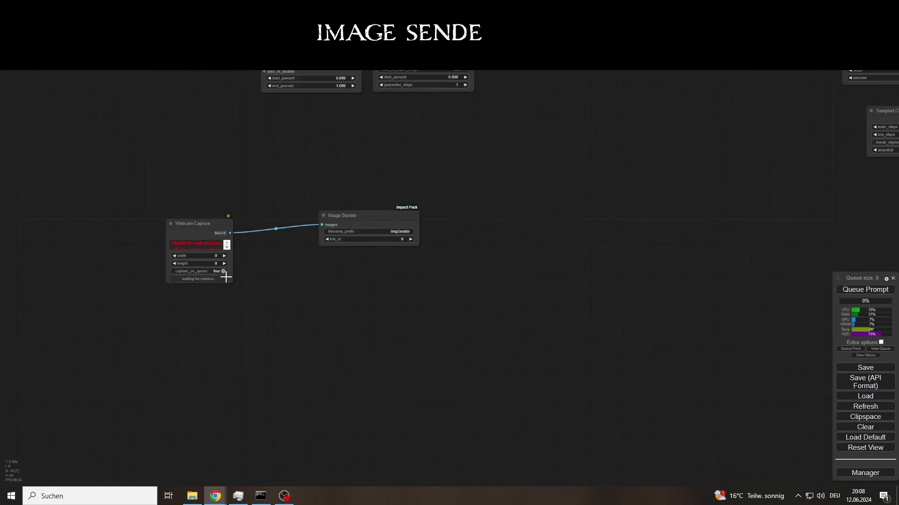
drag(231, 280, 255, 300)
click(395, 228)
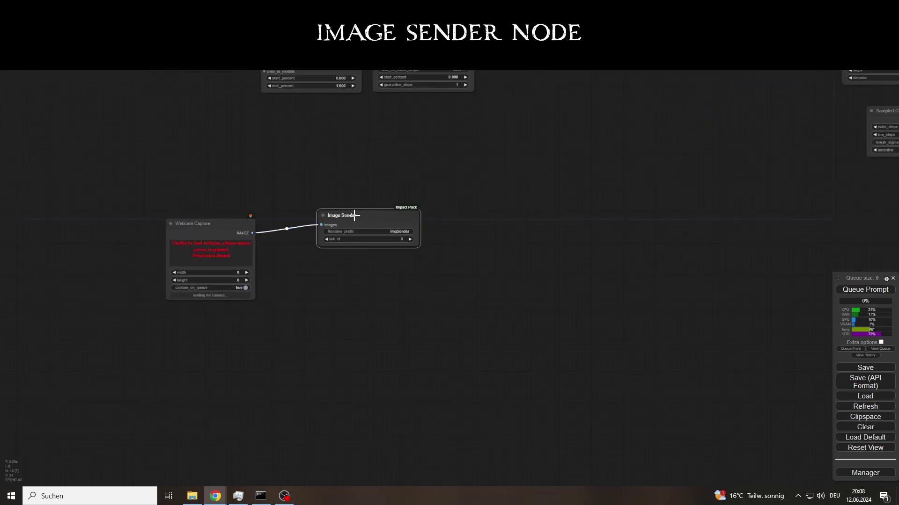
Add an Image Receiver node below the webcam nodes and place a duplicate of it underneath
scroll(355, 216, down, 2)
double_click(271, 269)
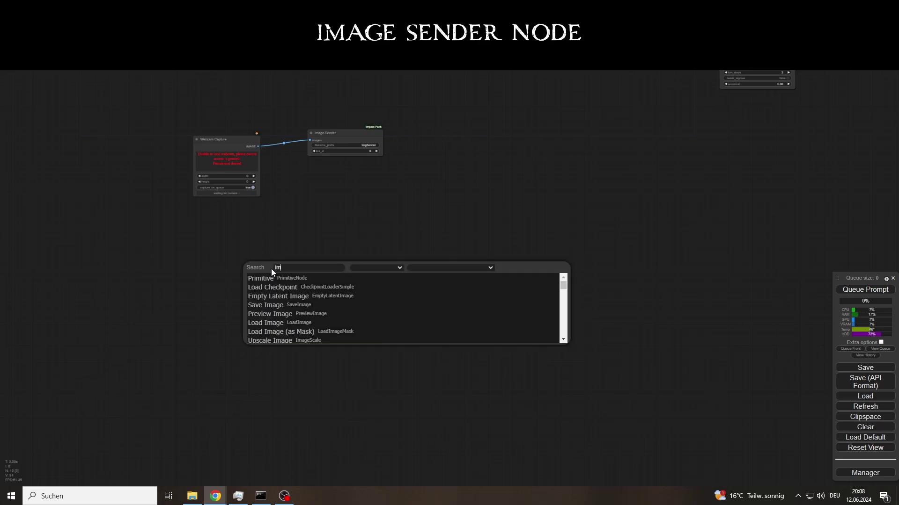
text(image rec)
key(Return)
alt+drag(305, 265, 307, 322)
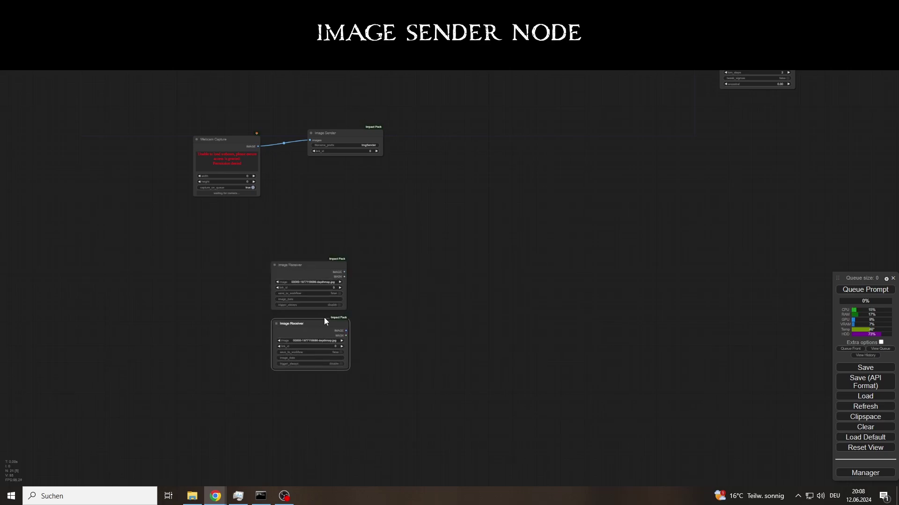
Add a Load Image node below the two Image Receiver nodes
drag(282, 418, 281, 338)
double_click(255, 364)
text(load)
key(Return)
drag(383, 214, 358, 217)
Add a Prep Image For ClipVision node and duplicate it twice, placing one copy beside each image source node
double_click(343, 224)
text(clipvi)
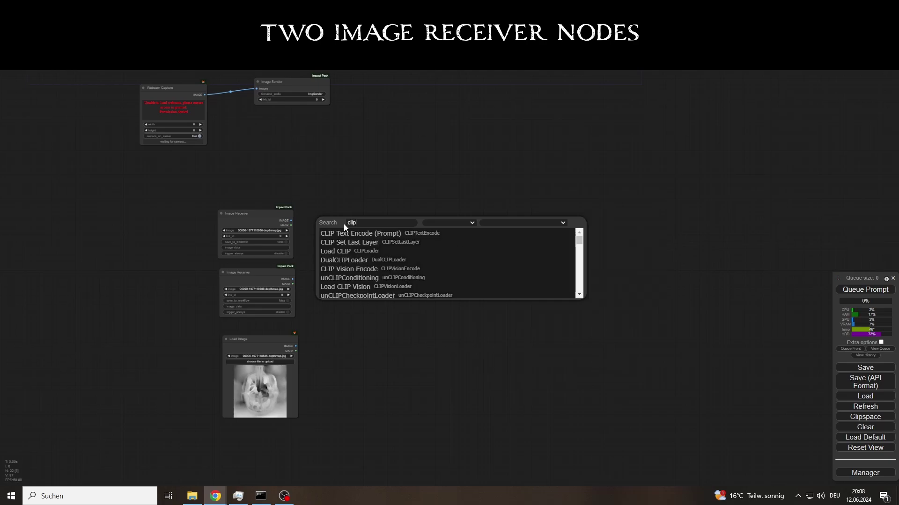
key(Down)
key(Down)
key(Down)
key(Return)
alt+drag(372, 221, 368, 282)
alt+drag(368, 283, 376, 362)
Connect the image outputs of both Image Receivers and Load Image to their neighbouring Prep Image For ClipVision nodes
drag(290, 220, 346, 227)
drag(293, 279, 341, 288)
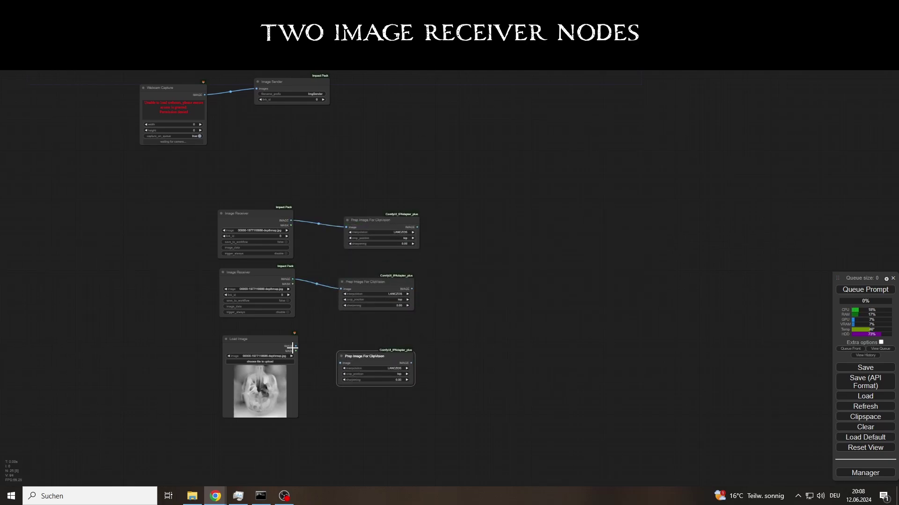
drag(296, 346, 350, 362)
Add an Images Batch Multiple node and connect the three Prep Image For ClipVision outputs to image_1, image_2 and image_3
drag(474, 331, 337, 325)
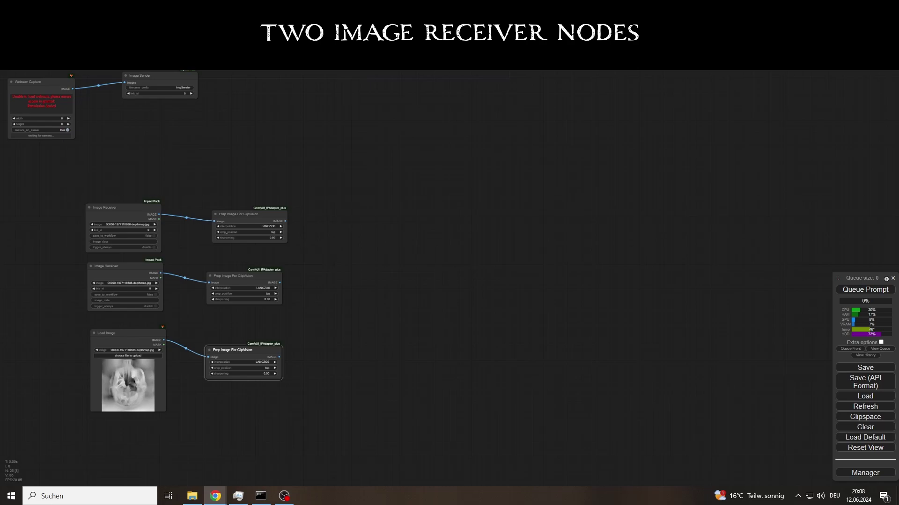
drag(355, 265, 288, 229)
double_click(287, 210)
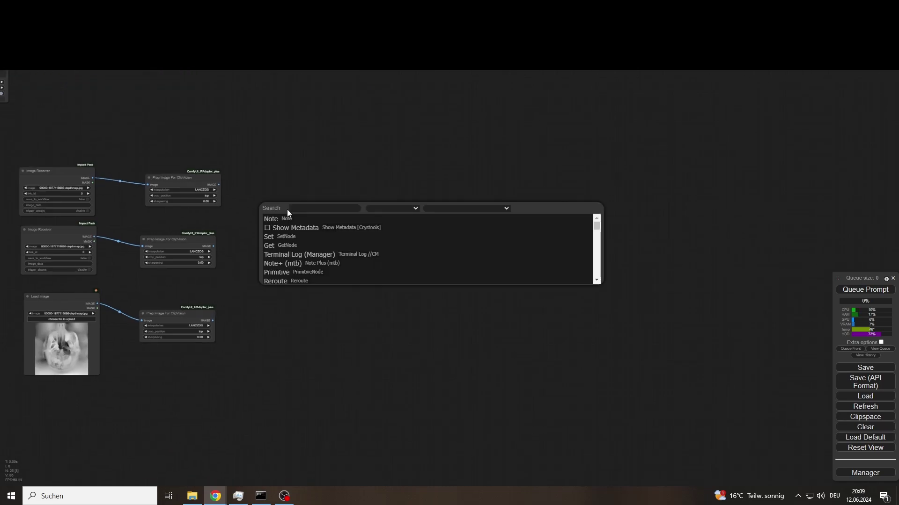
text(images ba)
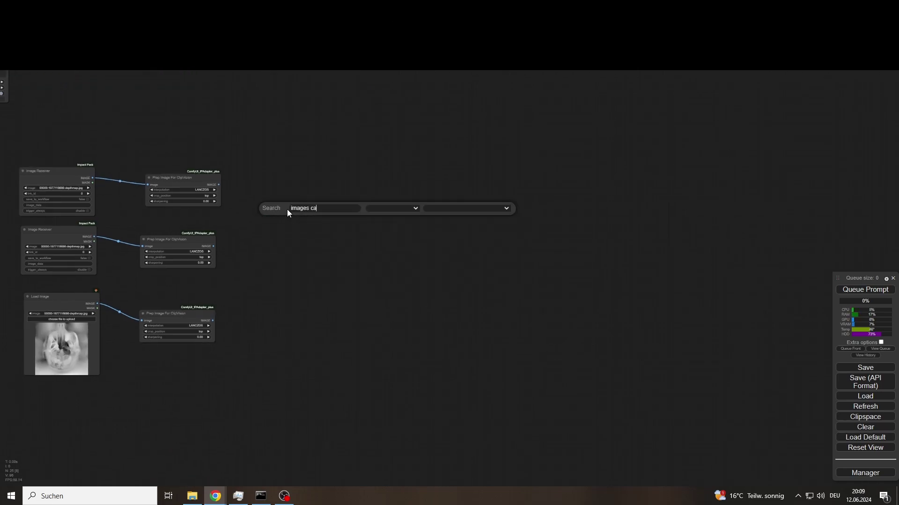
text(tch)
key(Return)
scroll(173, 159, up, 1)
drag(223, 188, 301, 218)
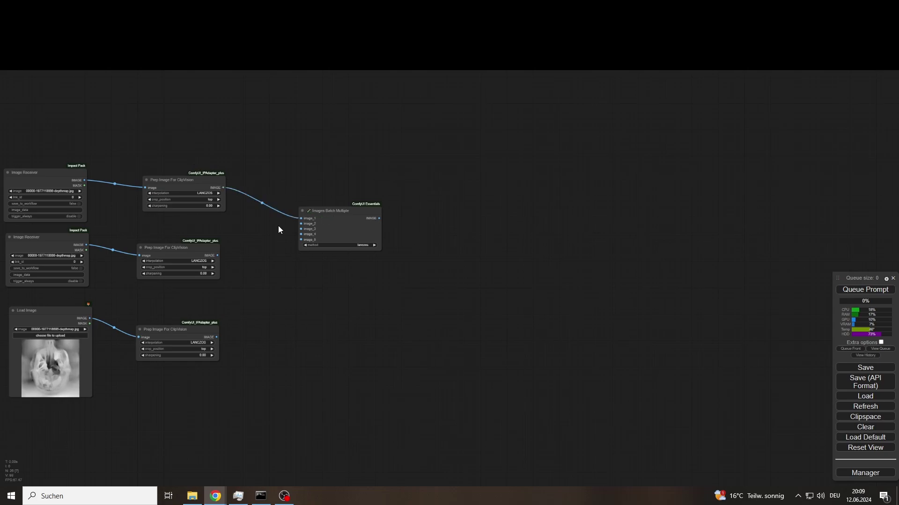
drag(217, 256, 300, 225)
drag(216, 337, 300, 229)
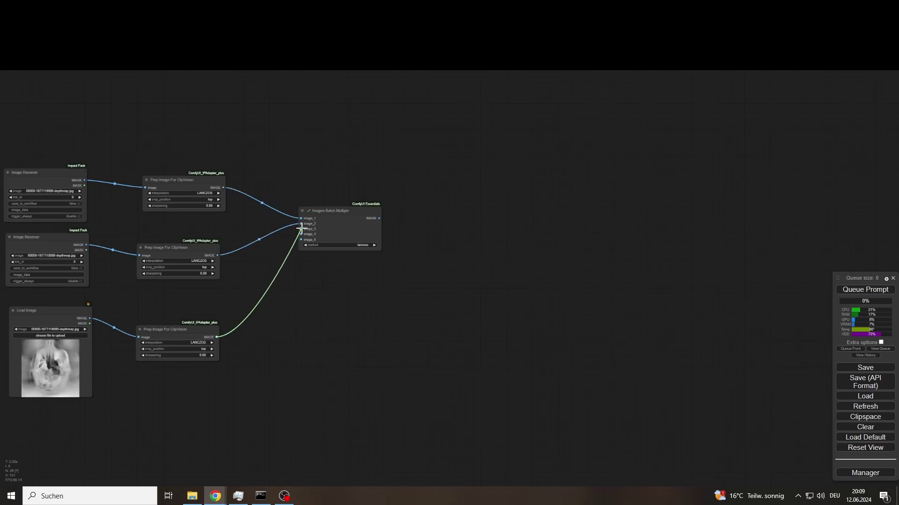
Add an IPAdapter Weights node and connect the Images Batch Multiple output to its image input
drag(474, 243, 264, 255)
double_click(289, 228)
text(ipadapter w)
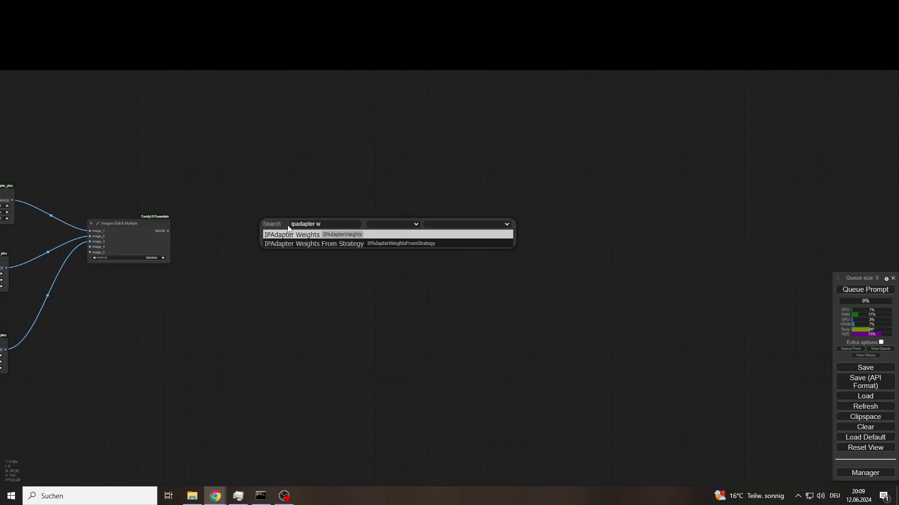
key(Return)
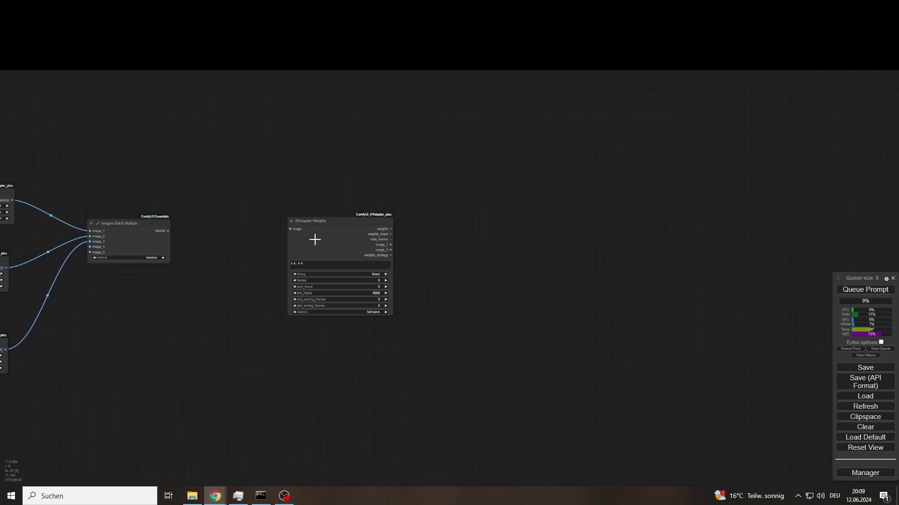
drag(315, 239, 293, 238)
drag(168, 231, 267, 229)
drag(392, 261, 344, 244)
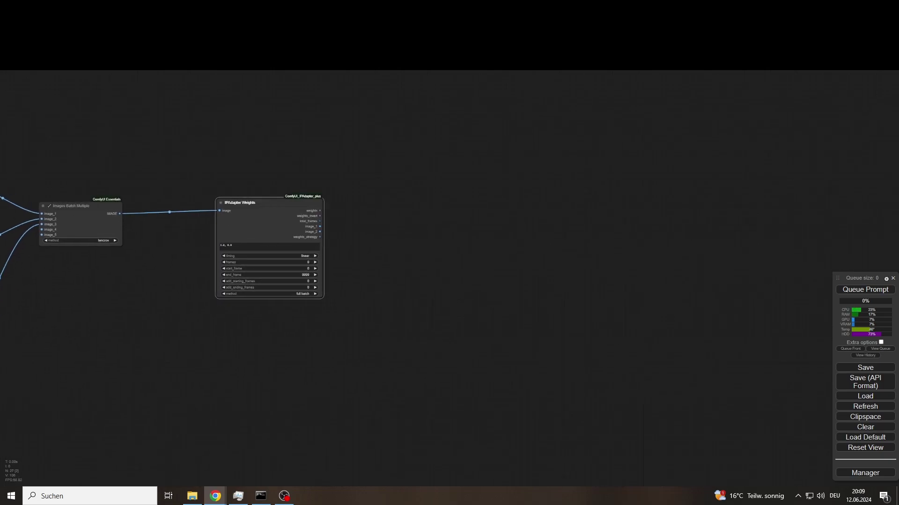
Move both IPAdapter Batch (Adv.) nodes down together, close to the IPAdapter Weights node
scroll(468, 167, down, 3)
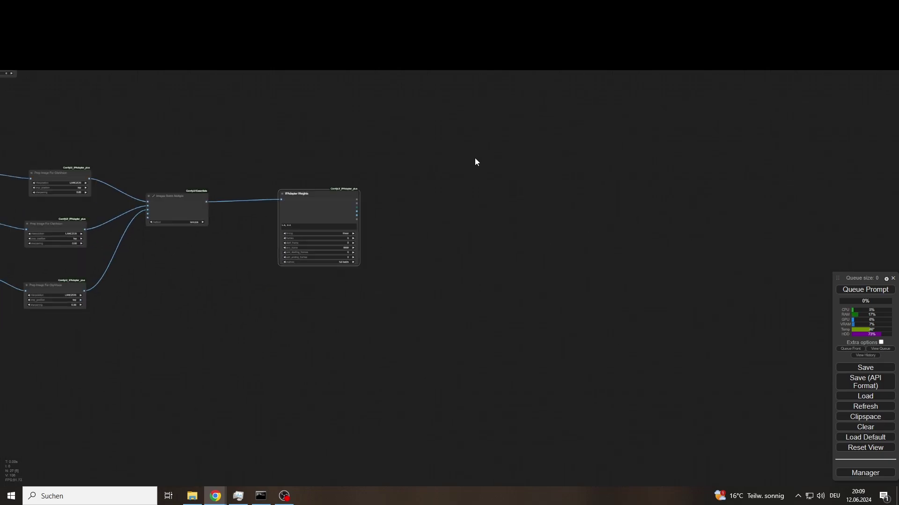
drag(432, 73, 319, 211)
scroll(318, 211, down, 2)
click(144, 67)
shift+click(200, 71)
drag(154, 70, 274, 253)
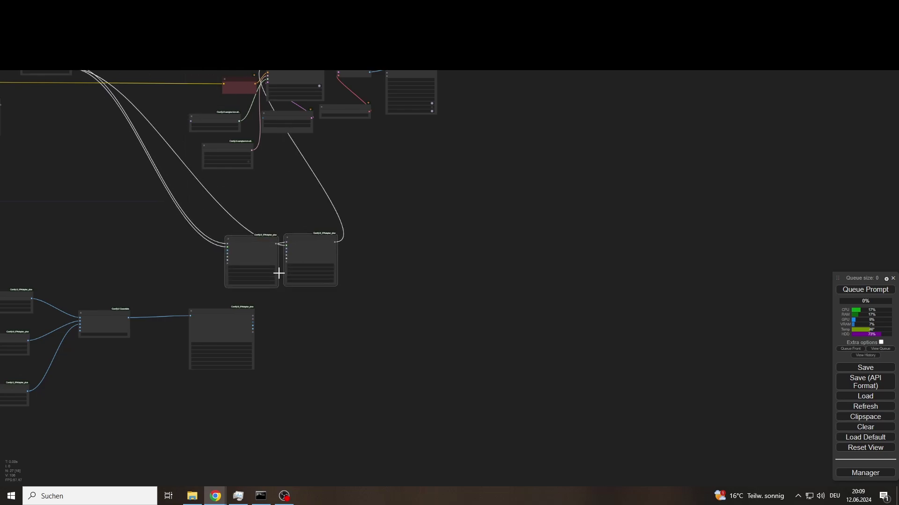
scroll(280, 295, up, 8)
drag(280, 295, 298, 271)
Connect IPAdapter Weights' weights and image_1 to the first IPAdapter Batch node, and weights_invert and image_2 to the second one
drag(234, 280, 185, 179)
drag(203, 291, 310, 176)
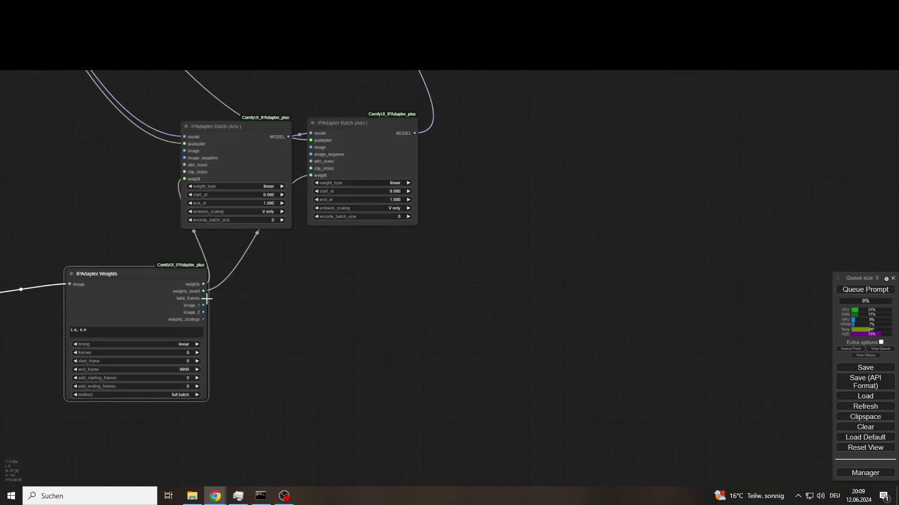
drag(203, 305, 184, 151)
drag(204, 313, 310, 147)
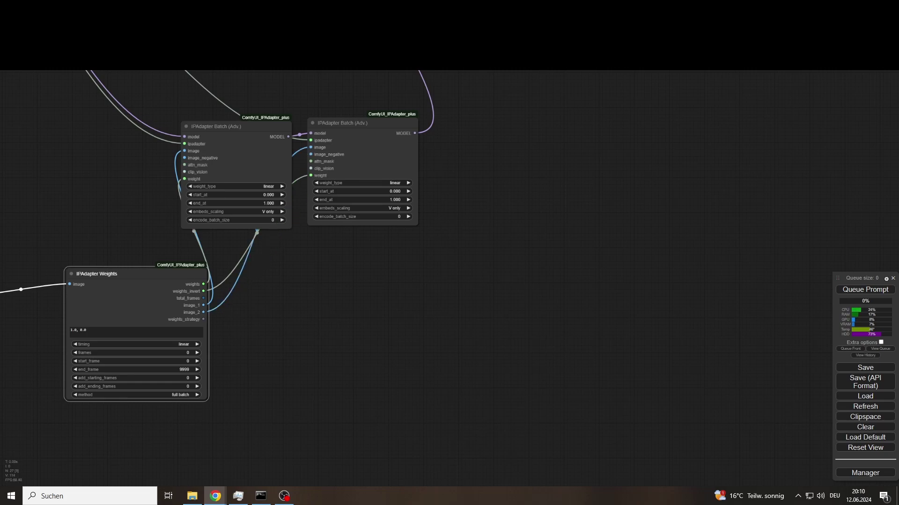
Add a Prompt Schedule From Weights Strategy node and connect IPAdapter Weights' weights_strategy output to it
drag(325, 294, 259, 261)
double_click(259, 261)
text(promp)
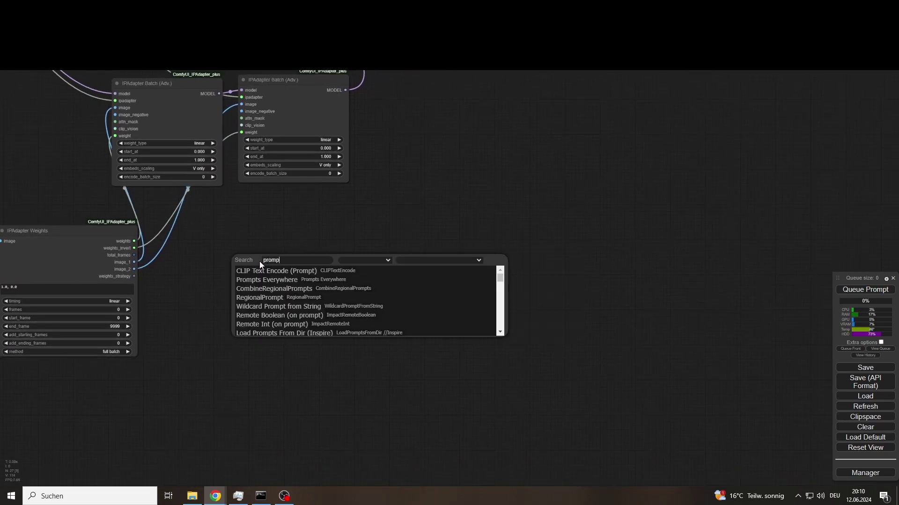
text(t schedu)
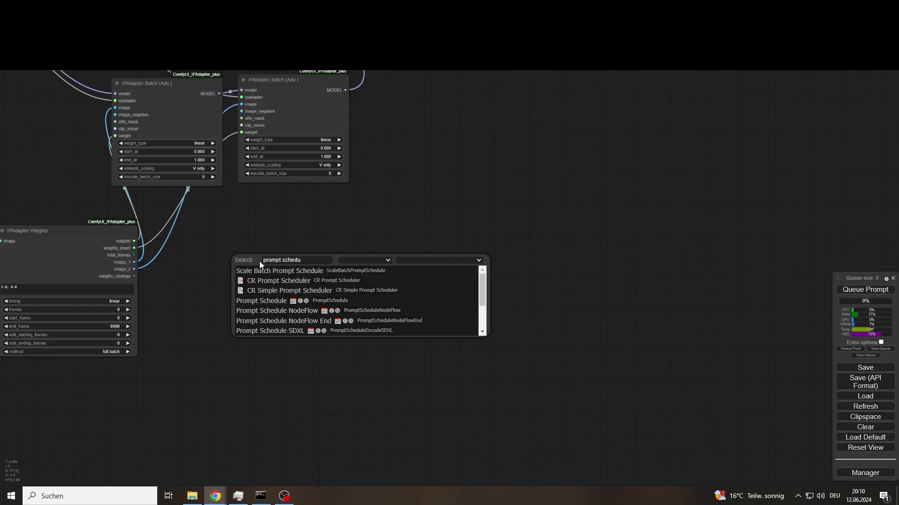
text(le from)
key(Return)
drag(135, 276, 226, 285)
Add a Batch Prompt Schedule node beside the Prompt Schedule From Weights Strategy node
drag(416, 289, 281, 279)
double_click(280, 236)
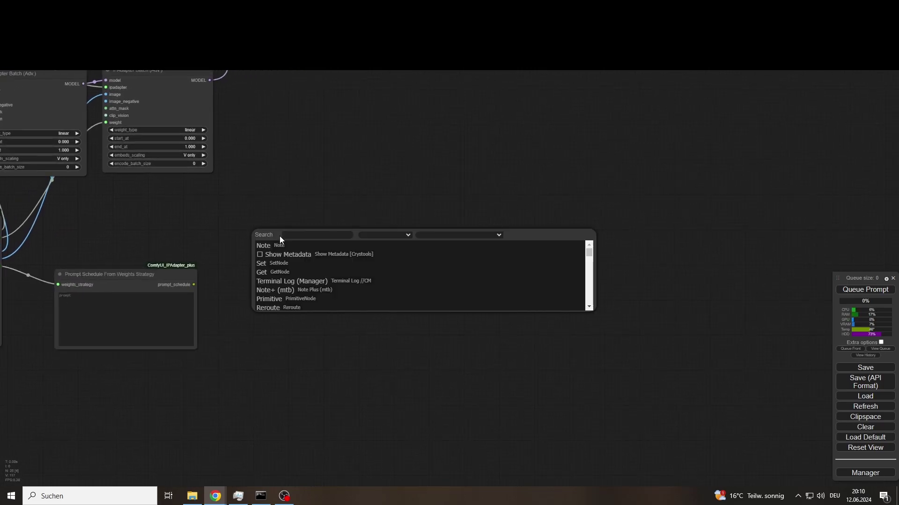
text(batch prompt)
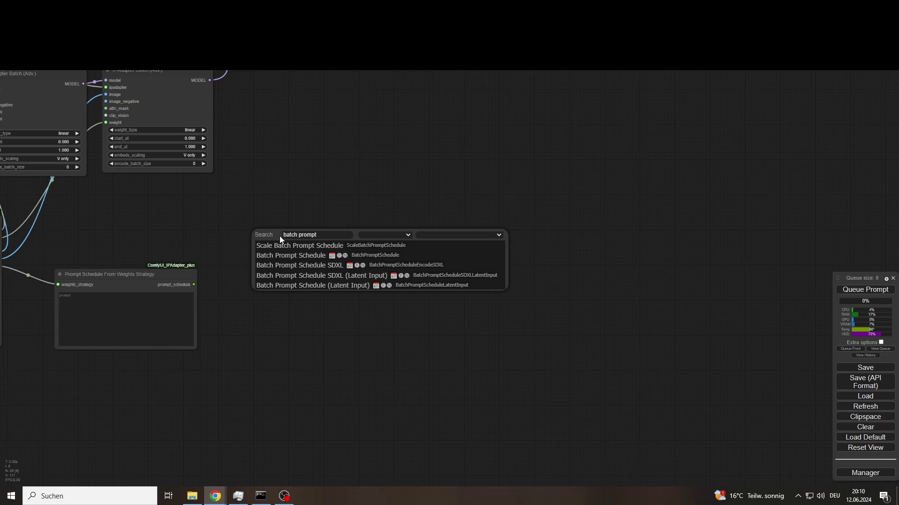
text( sch)
key(Down)
key(Down)
key(Return)
scroll(294, 238, up, 1)
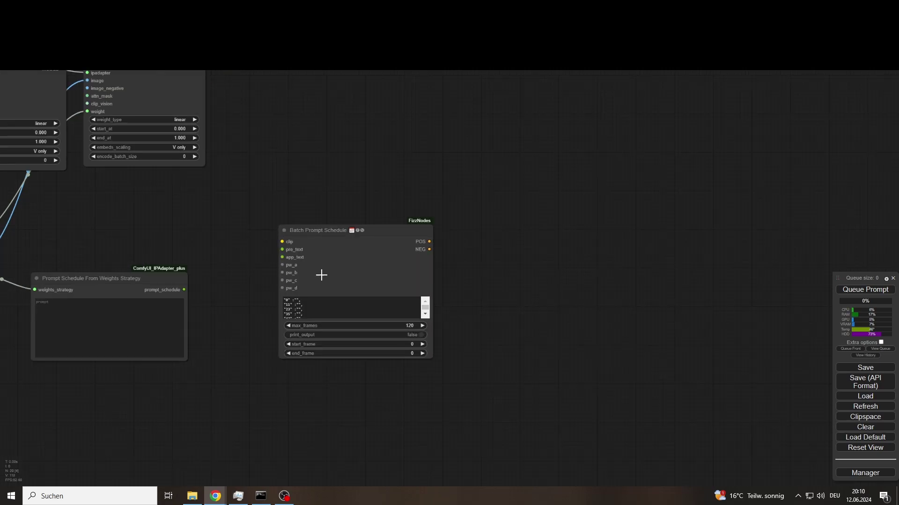
Convert Batch Prompt Schedule's text and max_frames widgets to inputs, and connect the prompt_schedule output to text
right_click(321, 274)
mouse_move(348, 415)
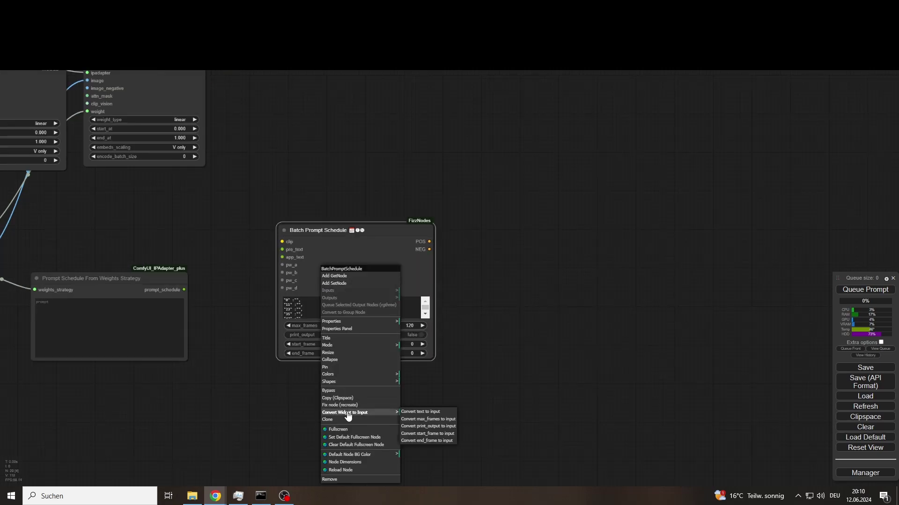
click(419, 412)
right_click(321, 293)
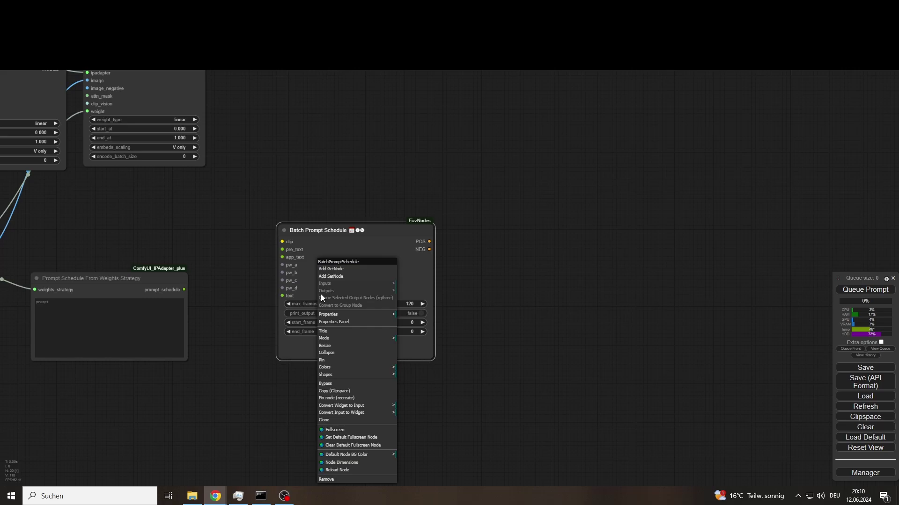
click(356, 405)
click(433, 404)
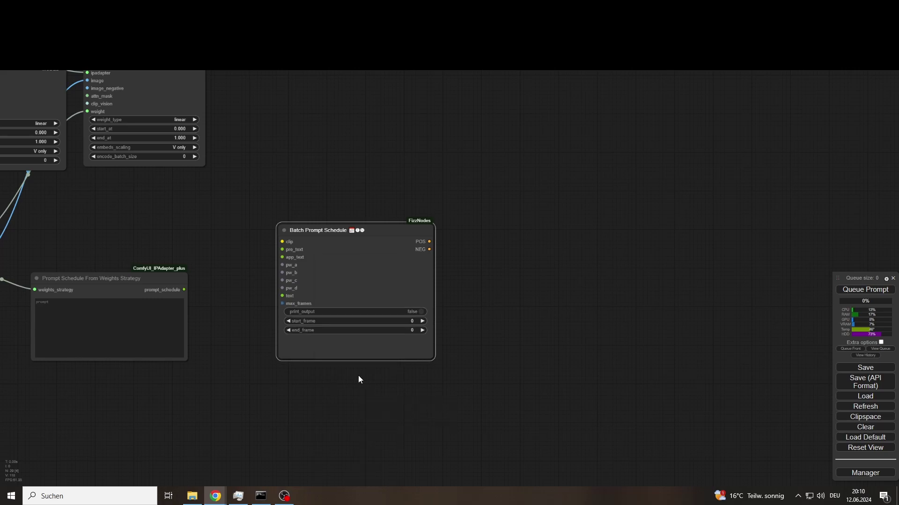
drag(358, 375, 364, 355)
drag(188, 269, 287, 275)
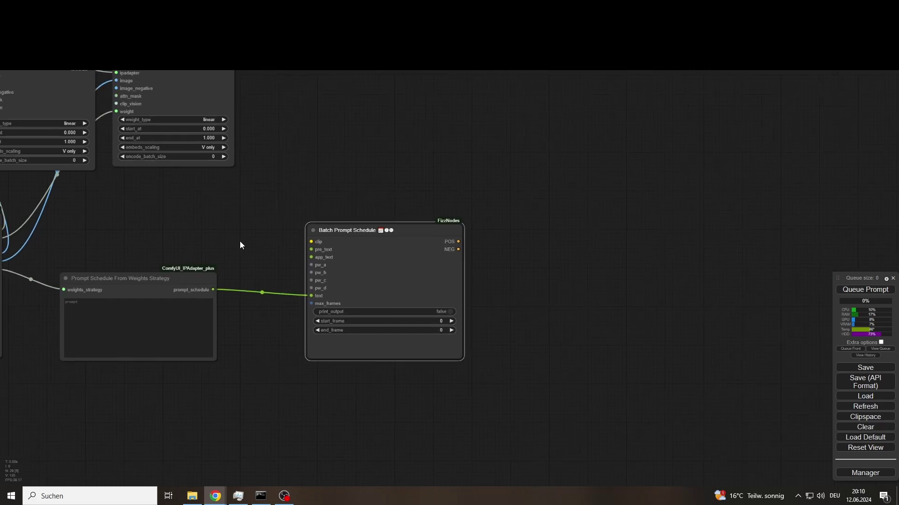
Add a Primitive node next to the Batch Prompt Schedule node
double_click(243, 229)
text(prim)
key(Return)
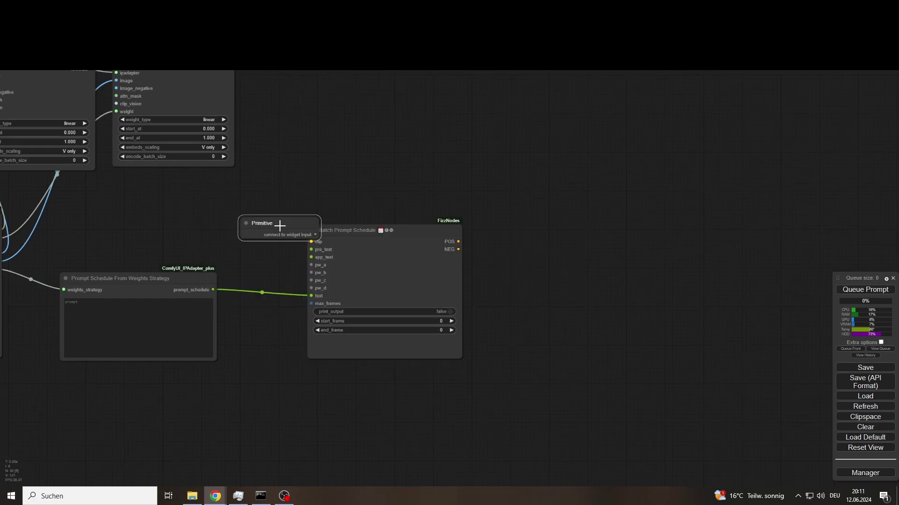
Connect the Primitive node to Batch Prompt Schedule's app_text input and reposition the Primitive and Prompt Schedule From Weights Strategy nodes
drag(280, 227, 312, 257)
drag(263, 232, 243, 227)
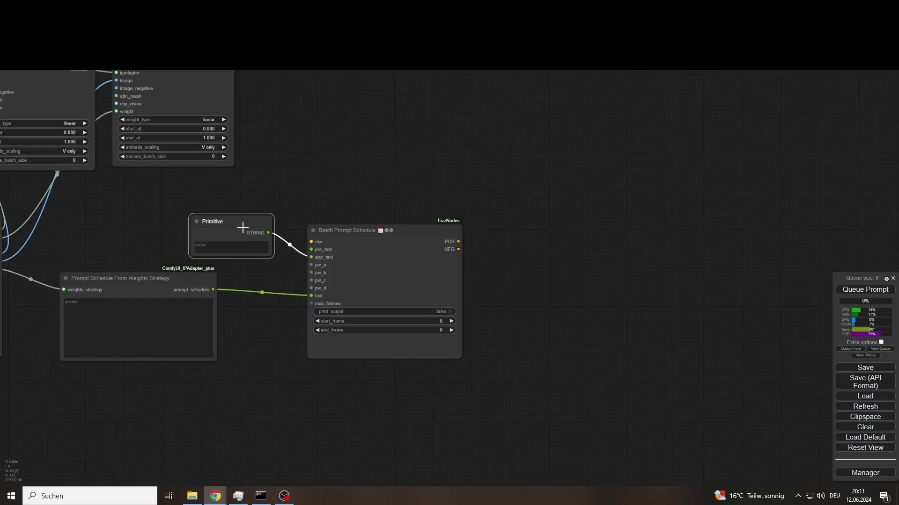
drag(175, 284, 202, 293)
Move the SamplerCustom and Empty Latent Image nodes down beside the IPAdapter Batch nodes, above Batch Prompt Schedule
scroll(295, 183, down, 5)
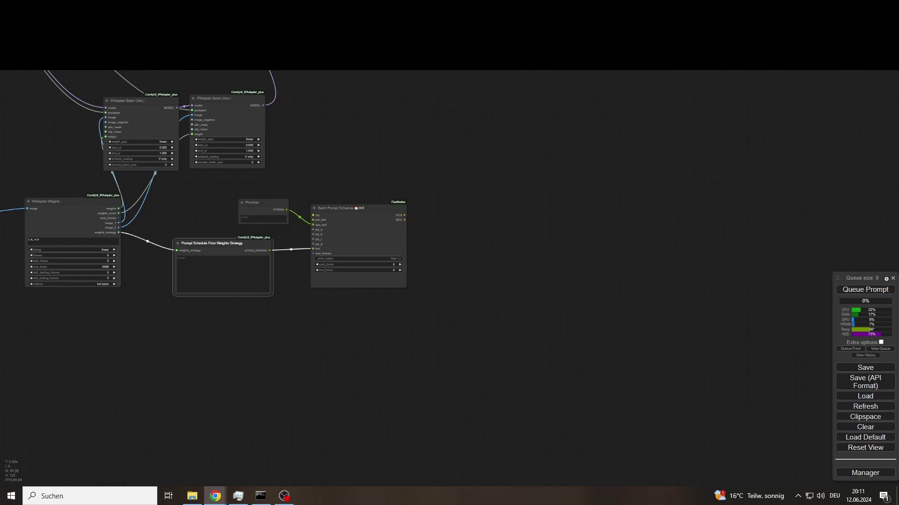
drag(353, 147, 373, 240)
scroll(373, 232, down, 5)
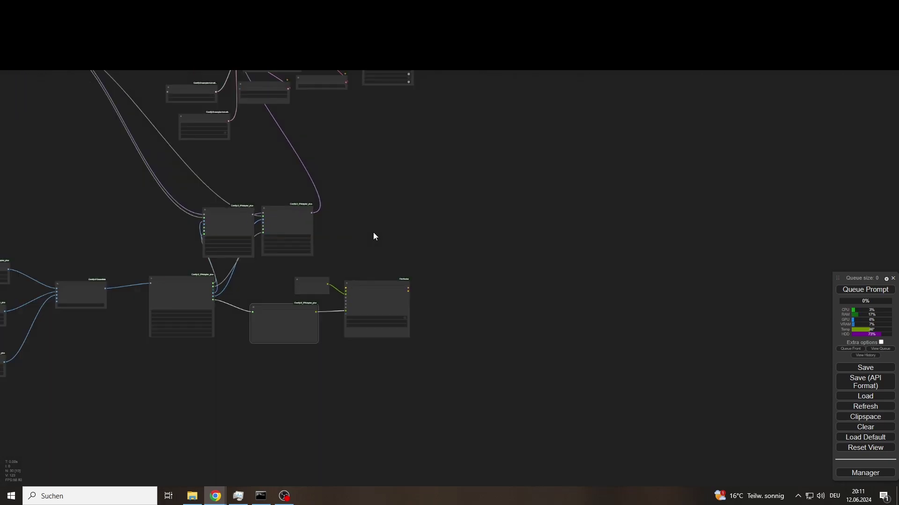
drag(384, 168, 370, 202)
scroll(364, 93, up, 2)
drag(238, 92, 351, 264)
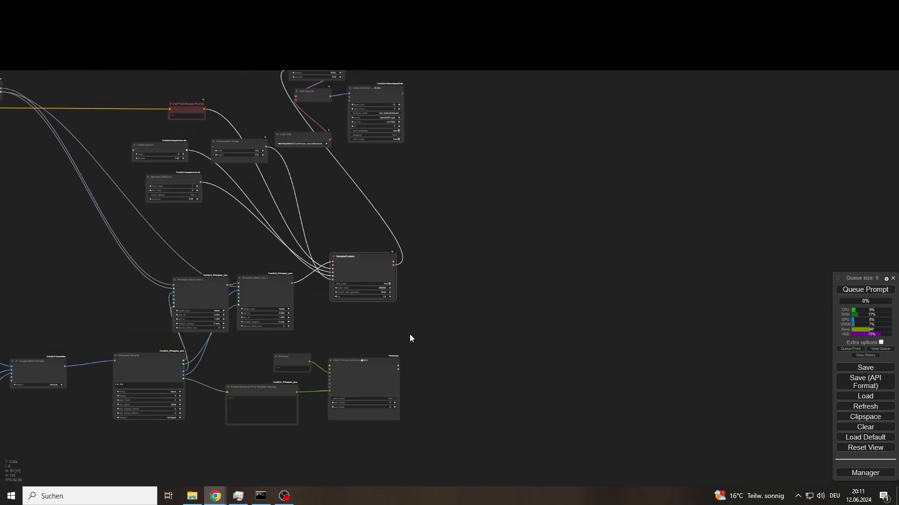
drag(266, 141, 362, 325)
Connect IPAdapter Weights' total_frames output to Empty Latent Image's batch_size and Batch Prompt Schedule's max_frames
scroll(403, 318, up, 3)
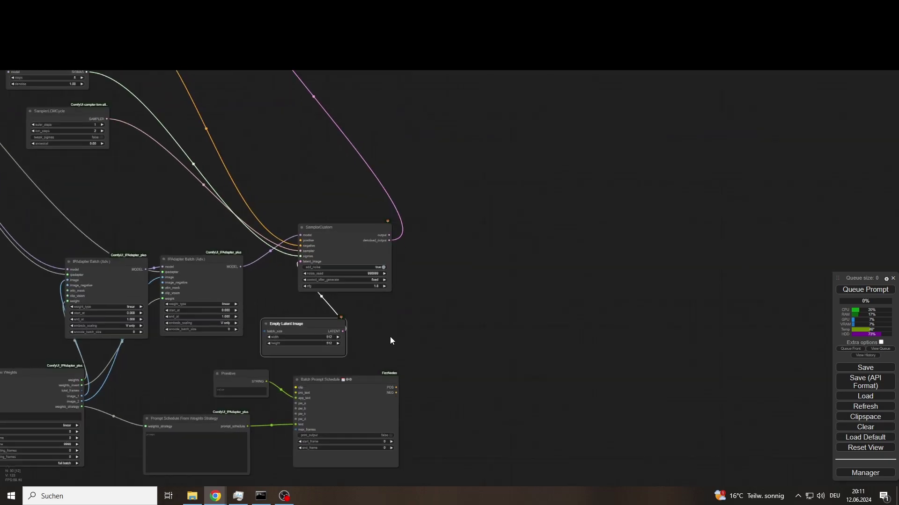
scroll(106, 381, up, 1)
drag(104, 357, 335, 307)
drag(208, 368, 202, 326)
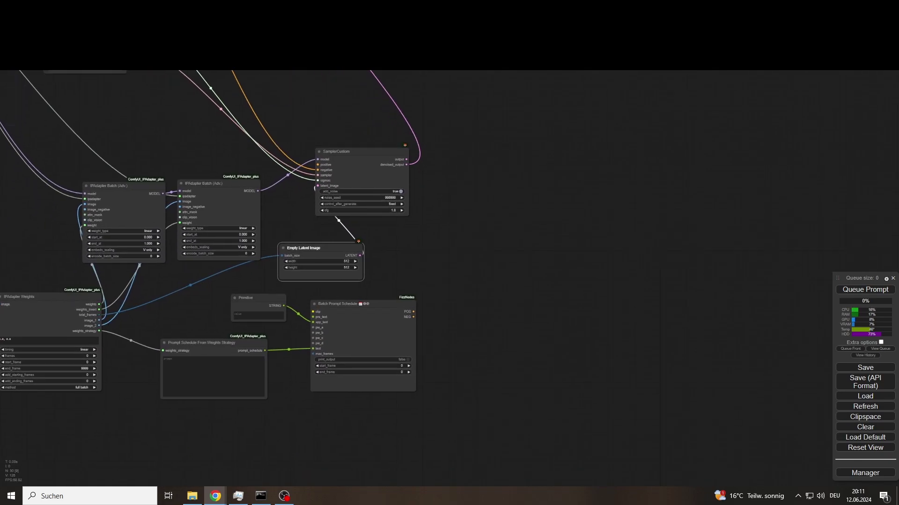
drag(99, 315, 313, 354)
Move SamplerCustom past the Batch Prompt Schedule node and connect the schedule's POS output to its positive input
scroll(418, 237, down, 2)
drag(418, 237, 398, 251)
drag(353, 202, 453, 266)
scroll(425, 320, up, 2)
drag(382, 319, 408, 249)
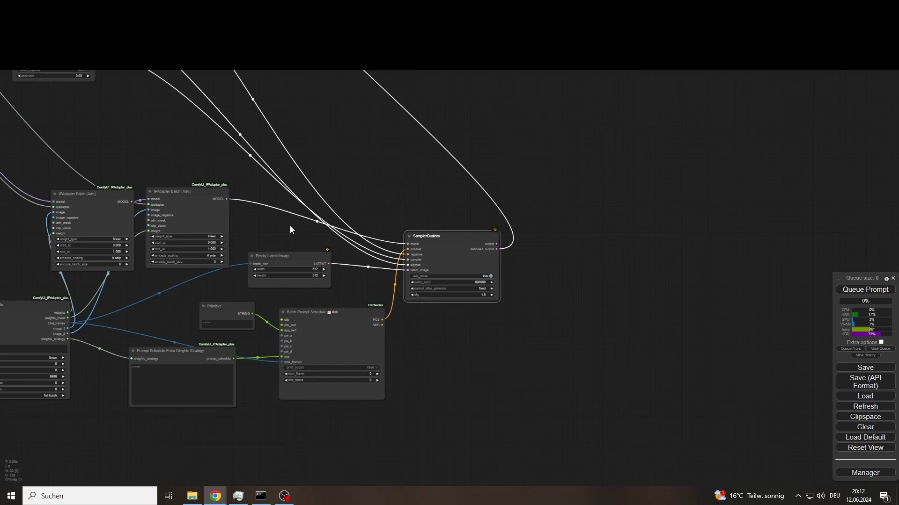
Rearrange the sampler, loader, decoding and webcam nodes into a more compact workflow layout
scroll(290, 226, down, 4)
scroll(288, 225, down, 2)
drag(242, 131, 469, 212)
scroll(221, 229, up, 1)
drag(270, 220, 267, 218)
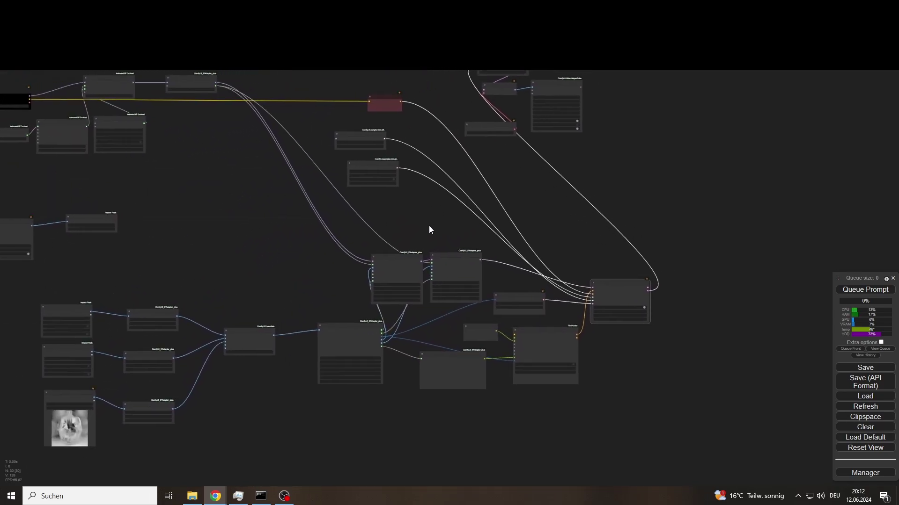
drag(602, 291, 459, 189)
drag(341, 144, 393, 179)
drag(537, 173, 498, 179)
scroll(498, 106, up, 2)
drag(498, 94, 234, 219)
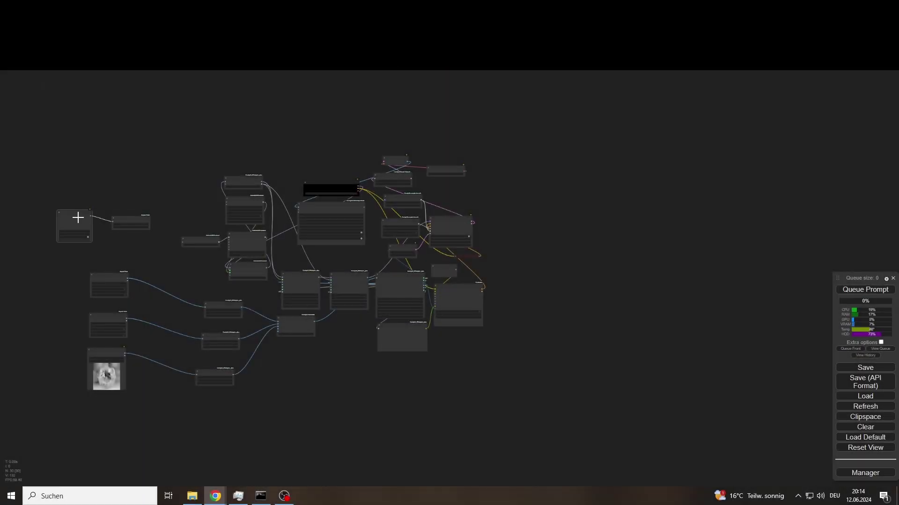
click(85, 213)
drag(85, 213, 83, 213)
Add a group with a title beginning "show, don't tell" and resize it to enclose the entire workflow
right_click(26, 120)
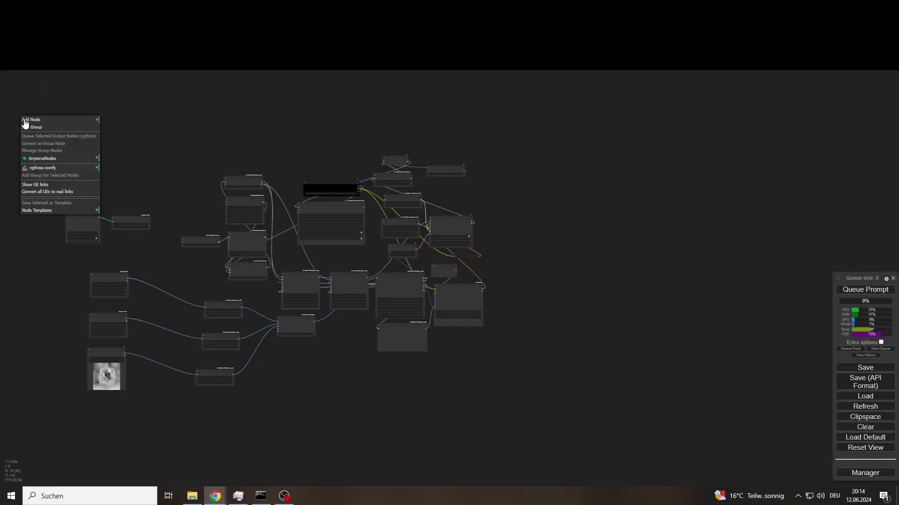
click(42, 126)
double_click(111, 128)
text(show, d)
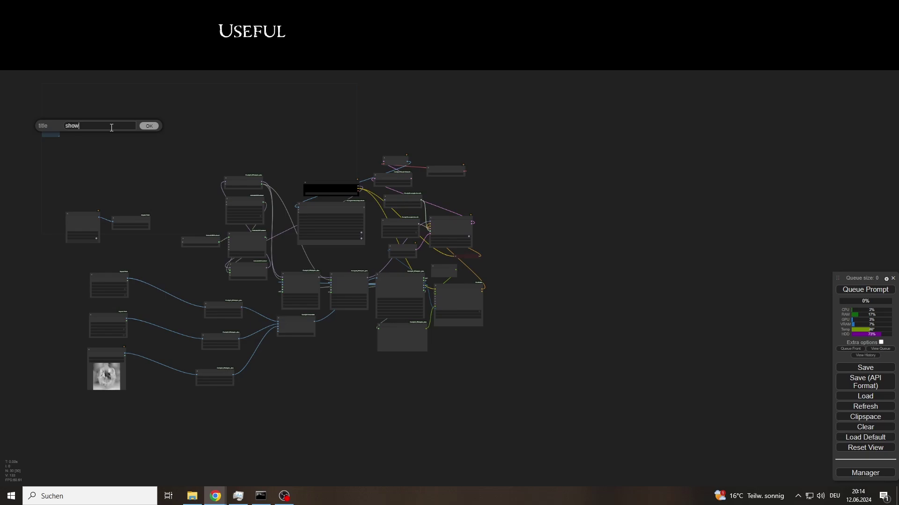
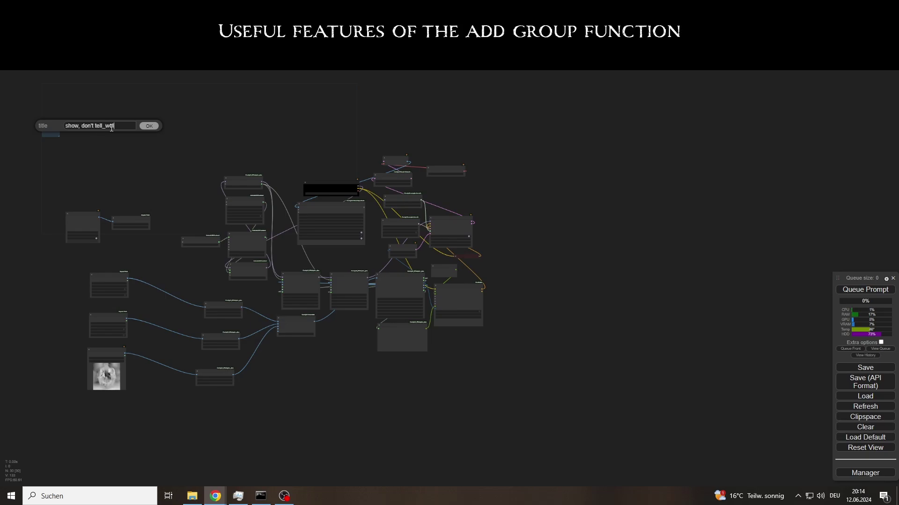
text(reference)
key(Return)
drag(59, 136, 584, 448)
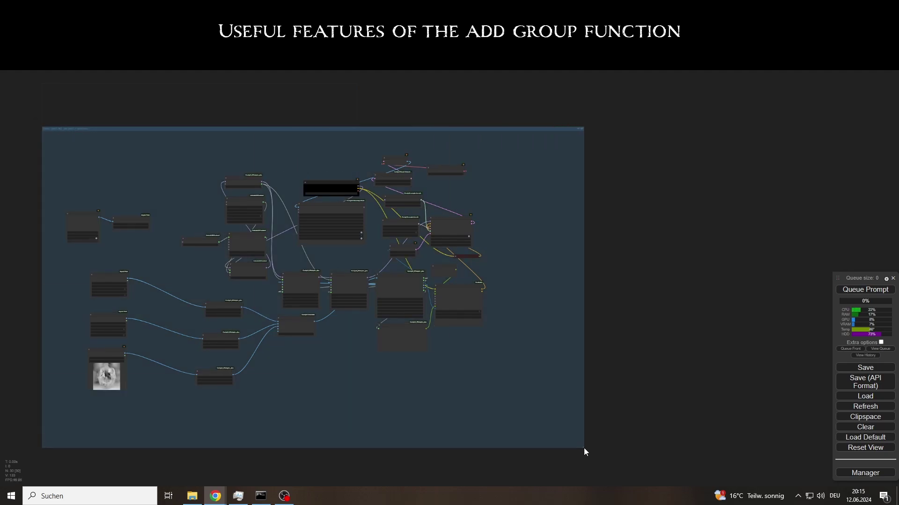
Change the color of the group enclosing the whole workflow to green
right_click(46, 130)
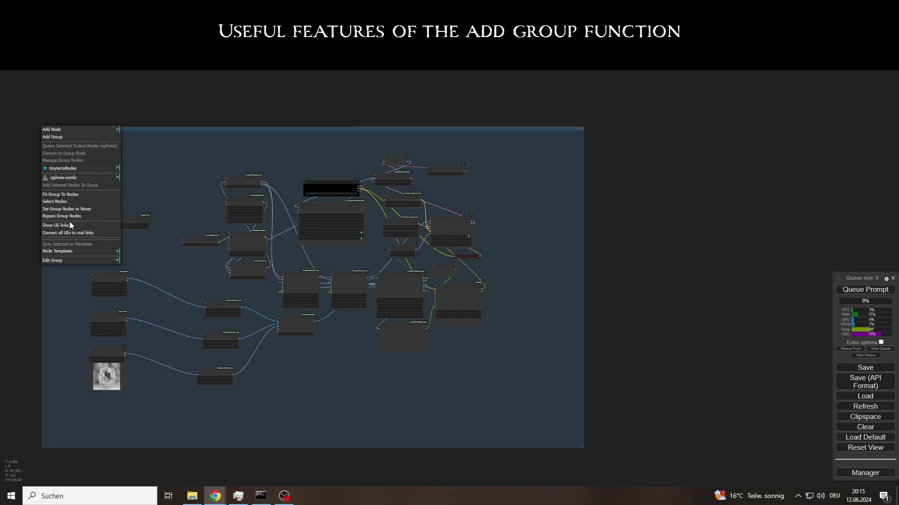
click(89, 259)
click(137, 259)
click(177, 291)
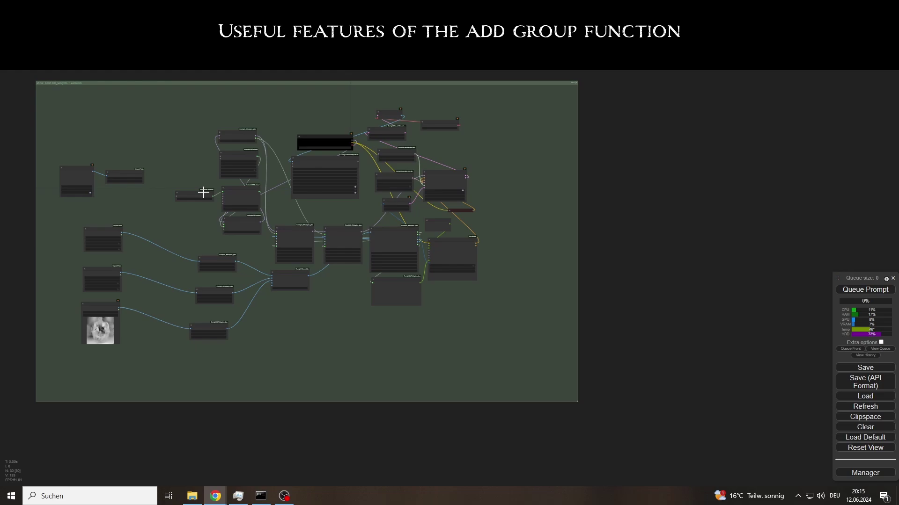
Move the three Prep Image For ClipVision nodes slightly closer to the image input nodes
drag(216, 263, 196, 258)
drag(203, 291, 189, 288)
drag(209, 323, 201, 324)
Add a group titled "webcam" and fit it around the Webcam Capture, Image Sender, Image Receiver and Load Image nodes
right_click(69, 145)
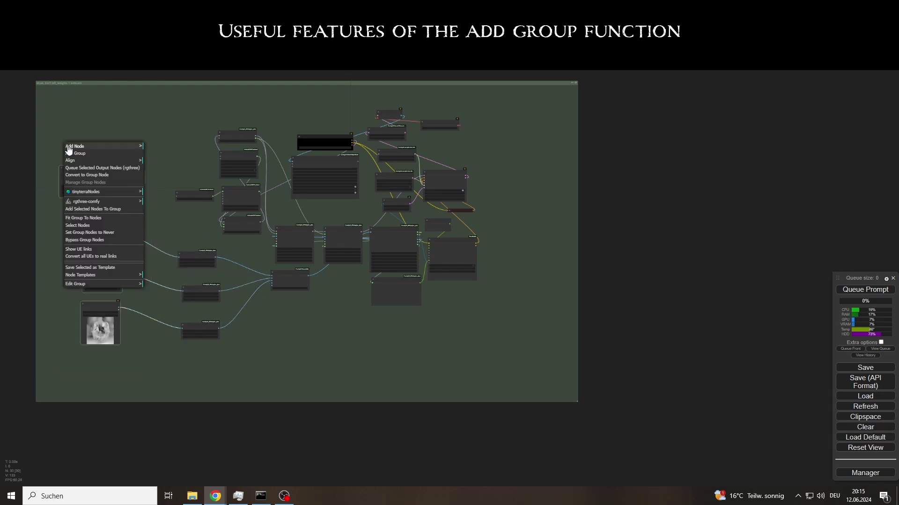
click(113, 155)
text(web)
key(Return)
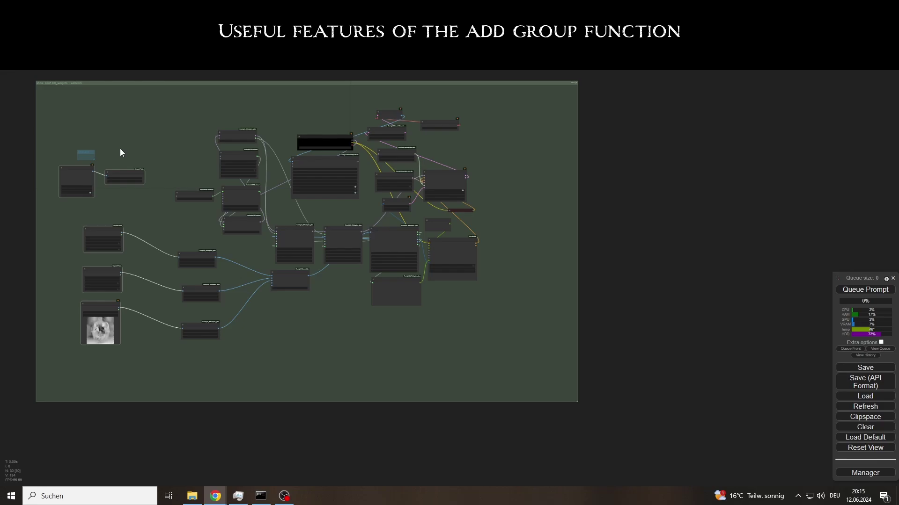
drag(95, 159, 170, 375)
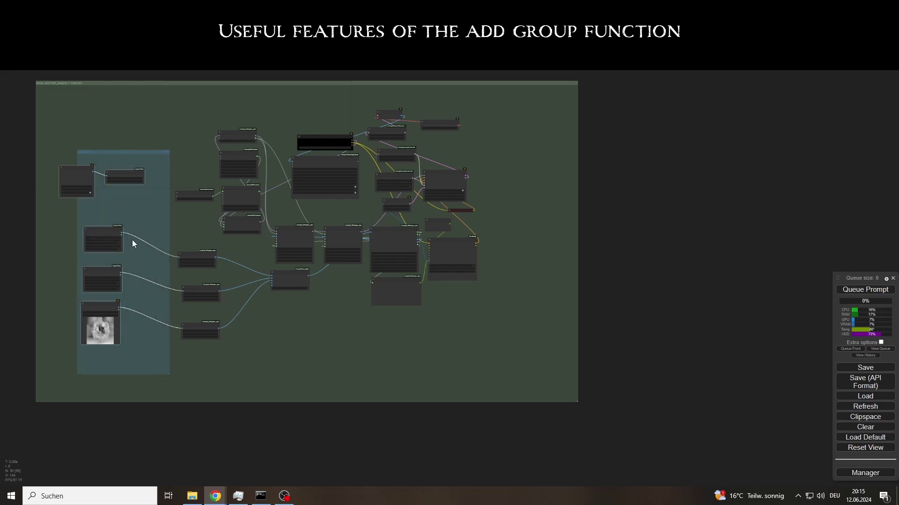
drag(85, 151, 126, 167)
drag(52, 169, 73, 166)
Add a nested group titled "cam" enclosing the Webcam Capture and Image Sender nodes
scroll(103, 152, up, 10)
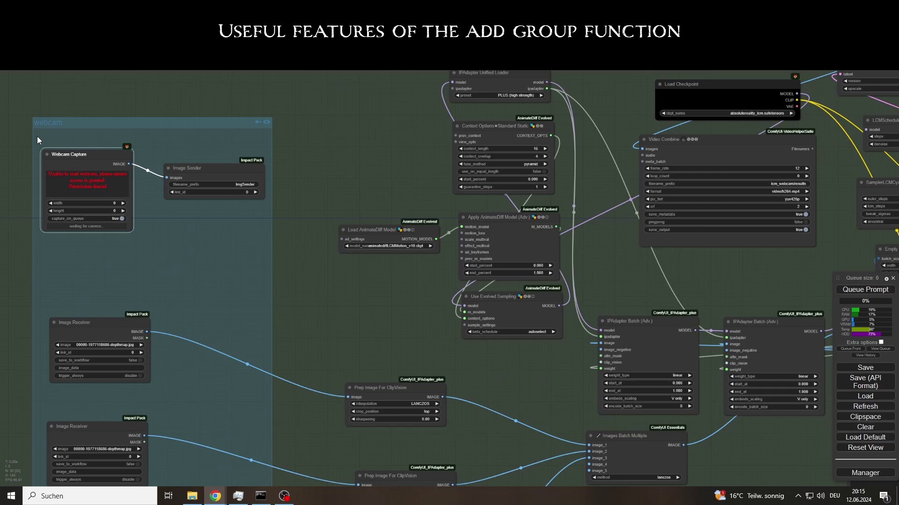
right_click(37, 137)
click(41, 145)
text(ca)
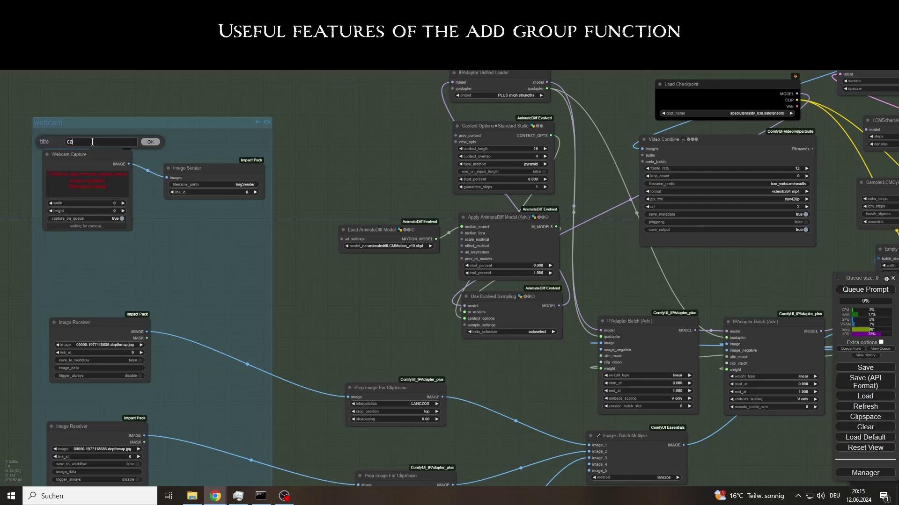
text(m)
key(Return)
drag(80, 153, 78, 177)
drag(190, 169, 189, 182)
drag(87, 168, 266, 282)
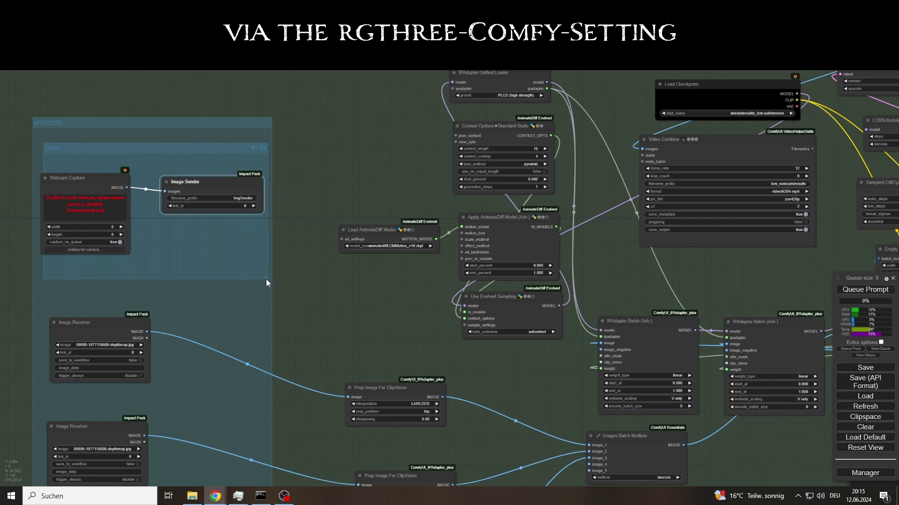
drag(113, 182, 125, 182)
Switch "Show fast toggles in Group Headers" off and back on in the rgthree-comfy settings, and close them
scroll(187, 145, up, 4)
drag(199, 157, 270, 140)
scroll(293, 128, up, 1)
click(313, 98)
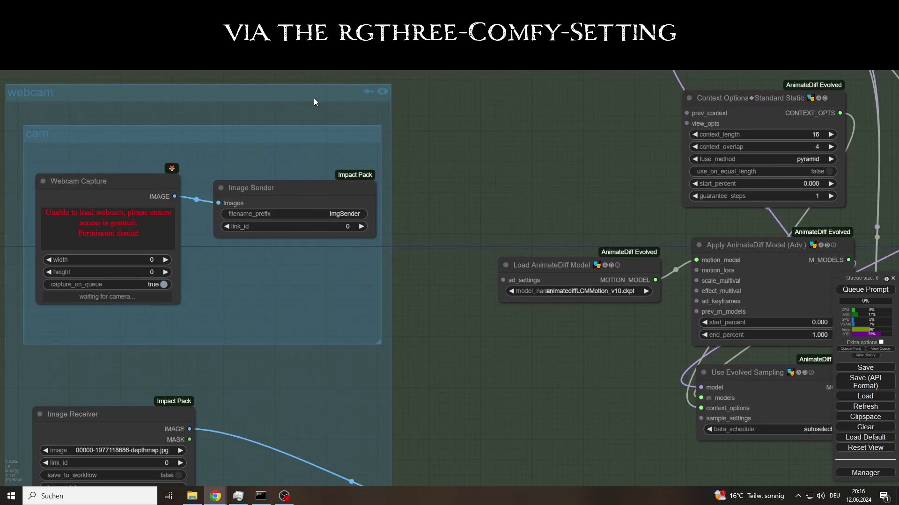
right_click(352, 94)
mouse_move(373, 141)
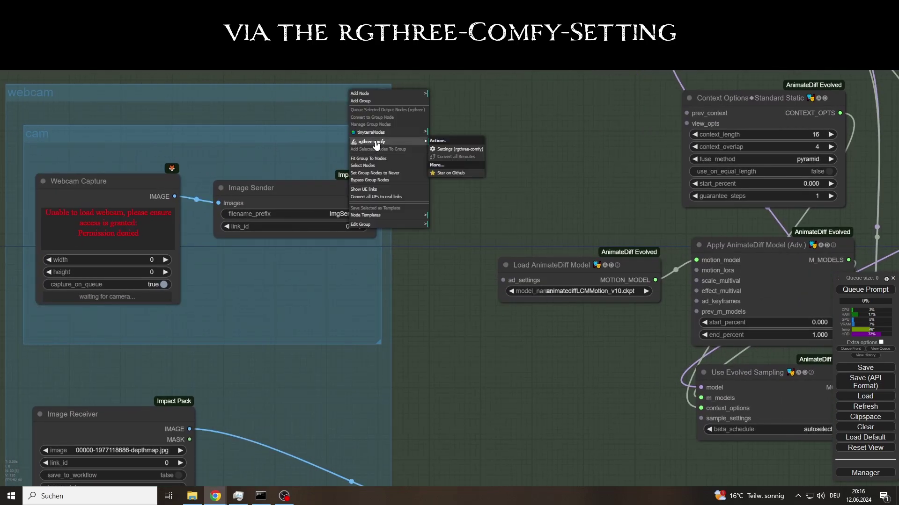
click(453, 148)
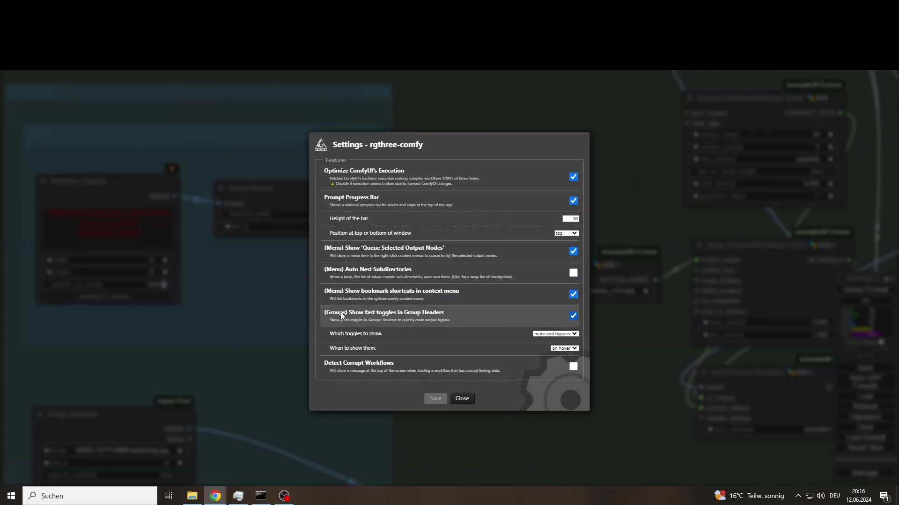
click(574, 316)
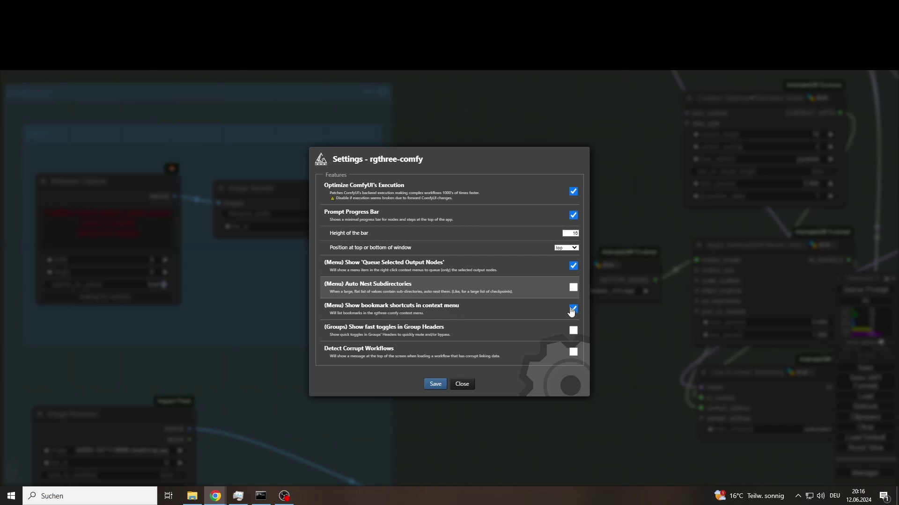
click(573, 332)
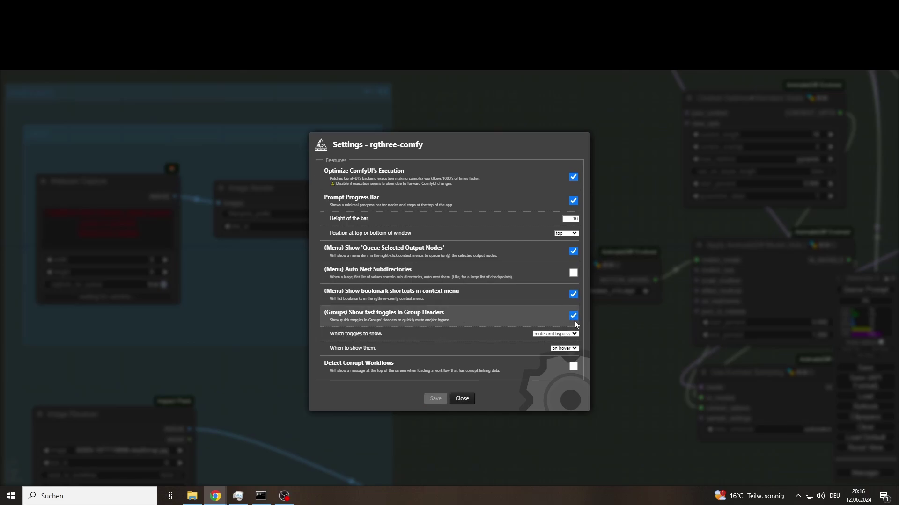
click(462, 399)
Try the mute and bypass toggles in the webcam group's header, switching each on and off again
click(383, 91)
click(382, 91)
click(367, 92)
click(367, 92)
Try the bypass and mute toggles in the cam group's header, finishing with the group bypassed
click(358, 135)
click(358, 135)
click(369, 135)
click(369, 134)
click(357, 134)
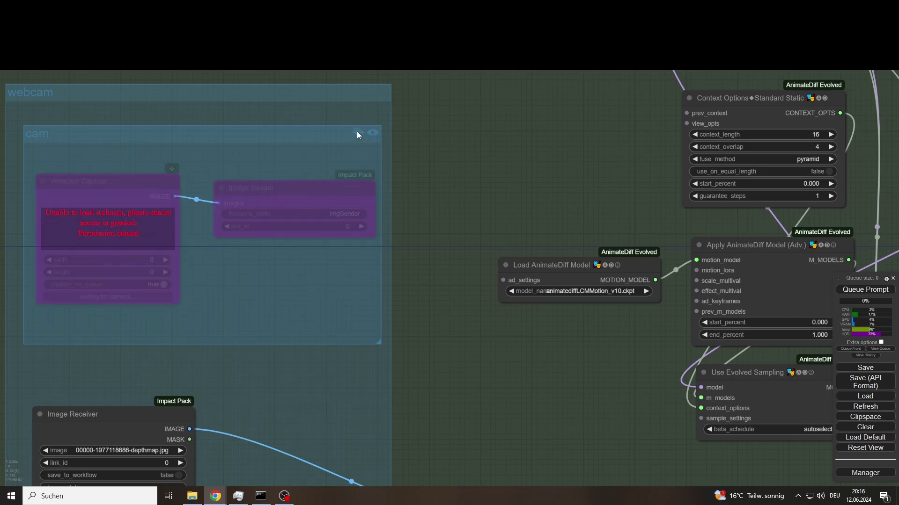
Allow camera access for the local ComfyUI page in the browser's site permissions
drag(240, 175, 256, 153)
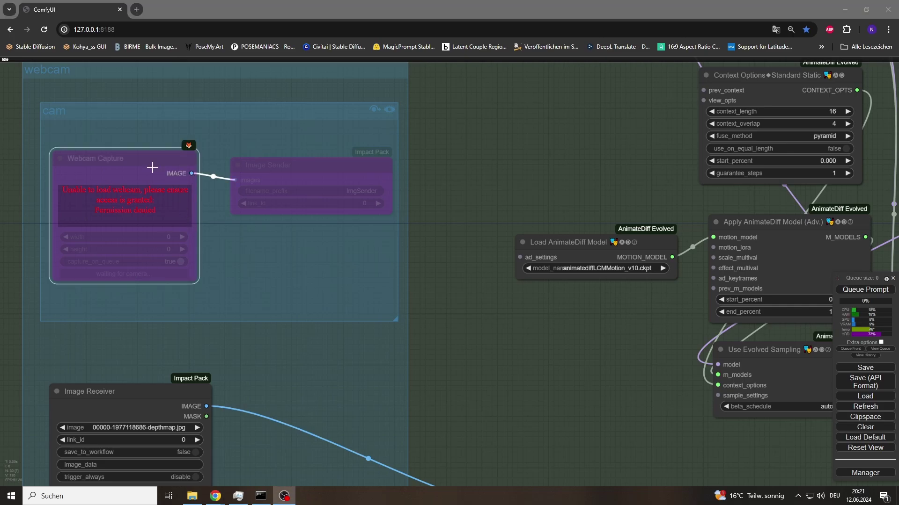
click(64, 29)
click(191, 158)
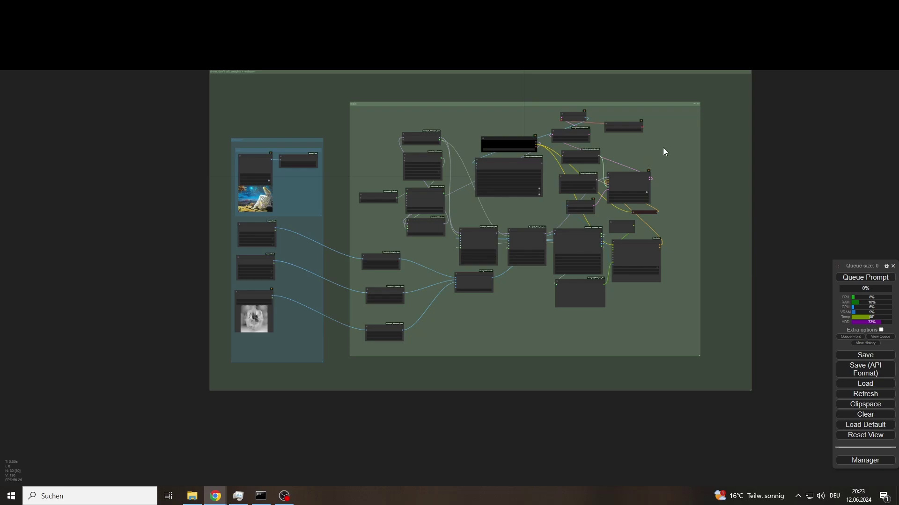
Mute the inner green group of animation nodes and queue the prompt to send the webcam image to the receivers
click(698, 103)
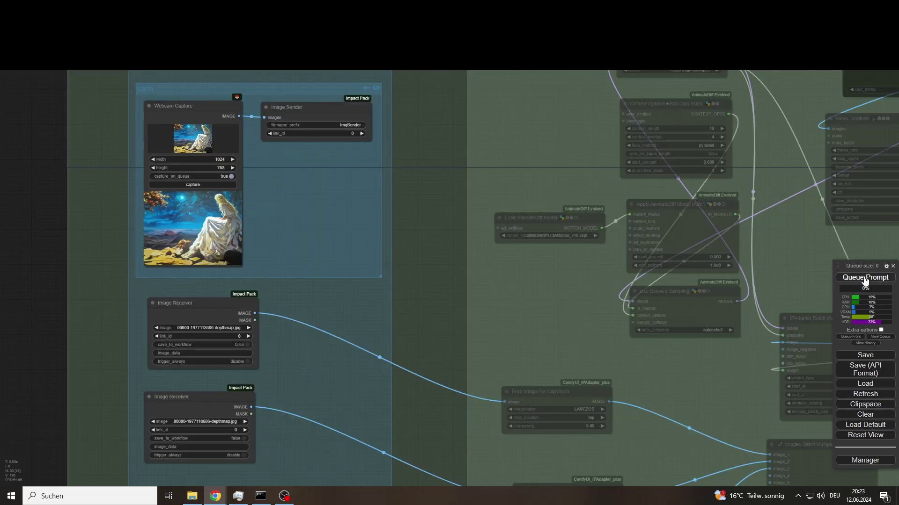
click(865, 278)
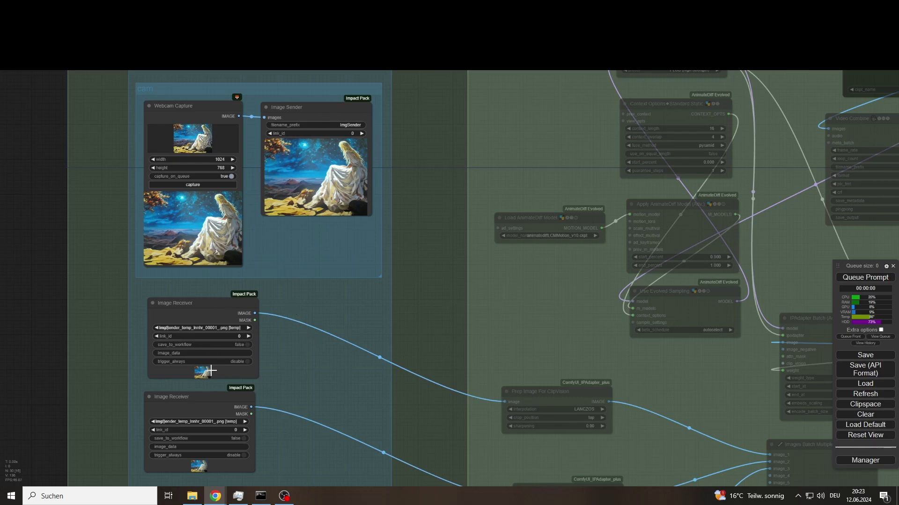
Set link_id to 1 in the second Image Receiver and in the Image Sender, and queue the prompt
drag(313, 364, 312, 339)
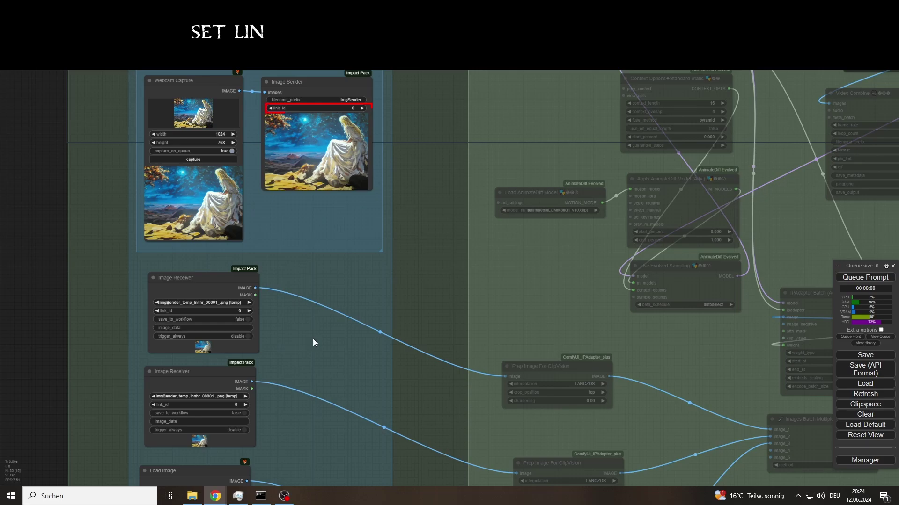
click(245, 405)
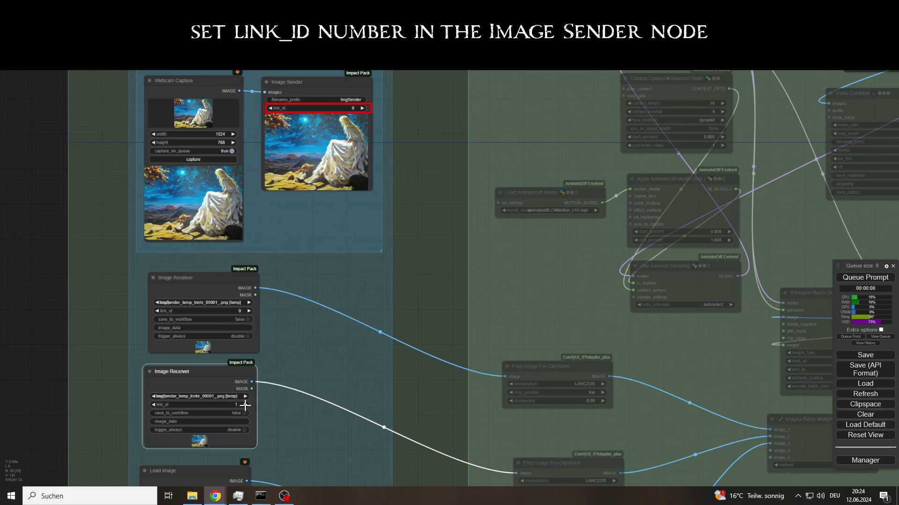
click(361, 108)
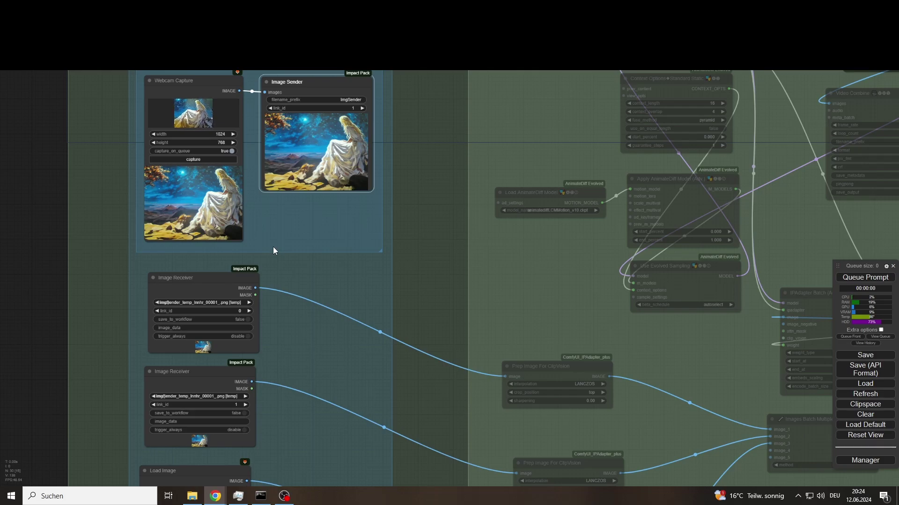
key(ctrl+Return)
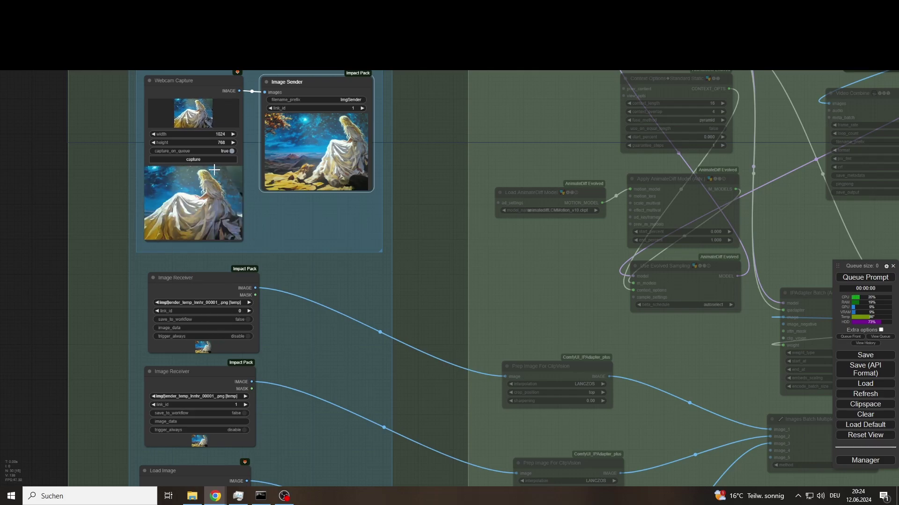
Capture new webcam images in the Webcam Capture node and queue the prompt to send them to the image receivers
click(192, 154)
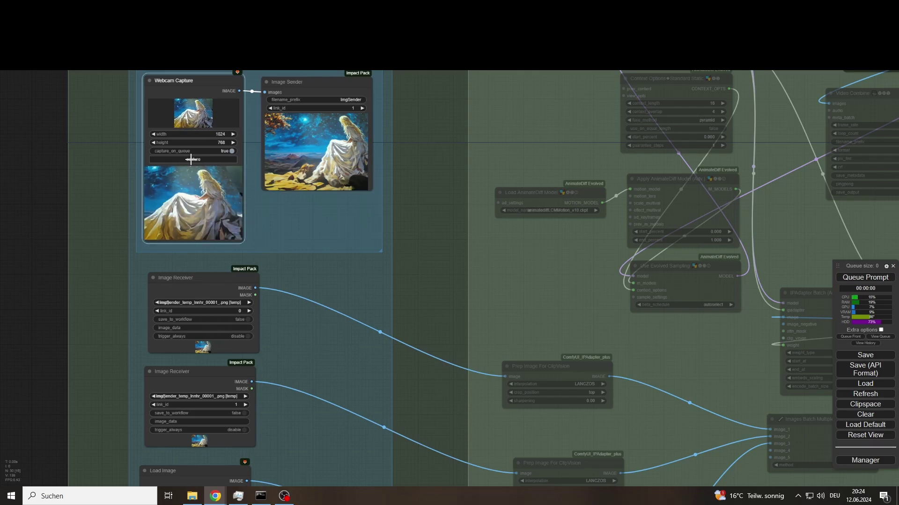
click(878, 281)
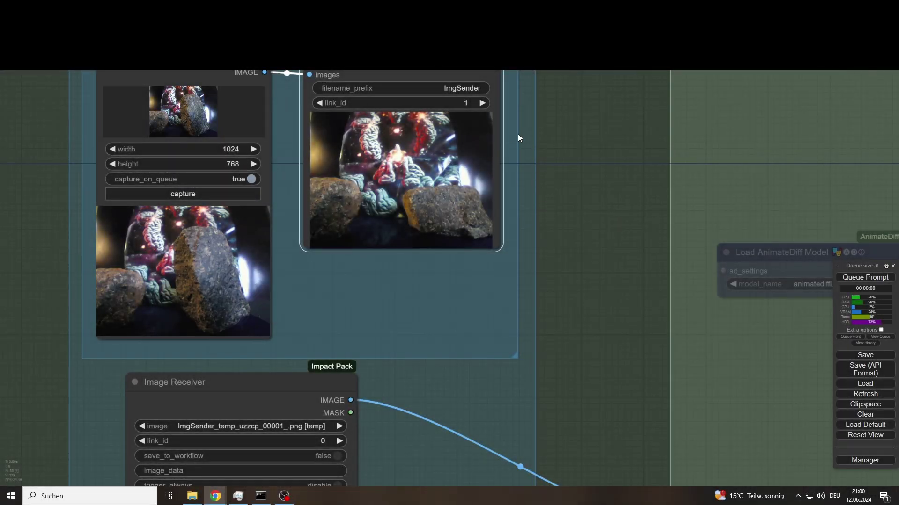
click(868, 278)
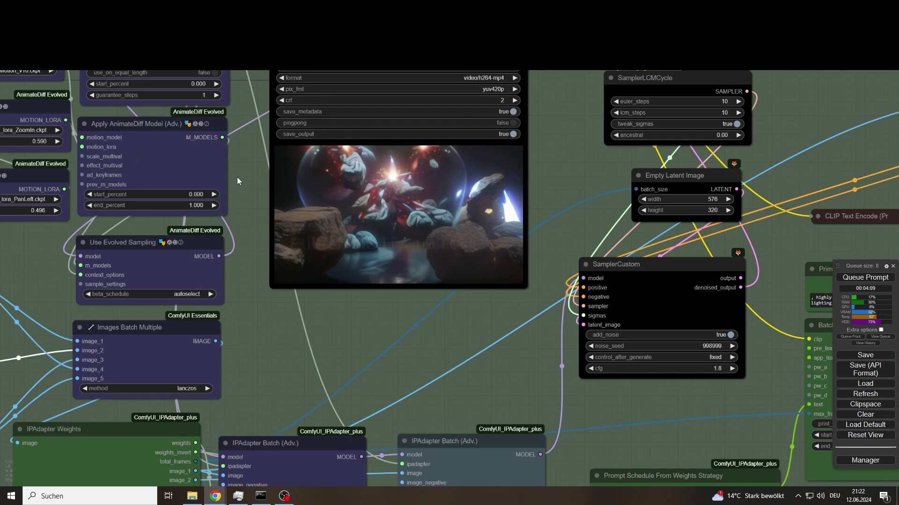
right_click(455, 240)
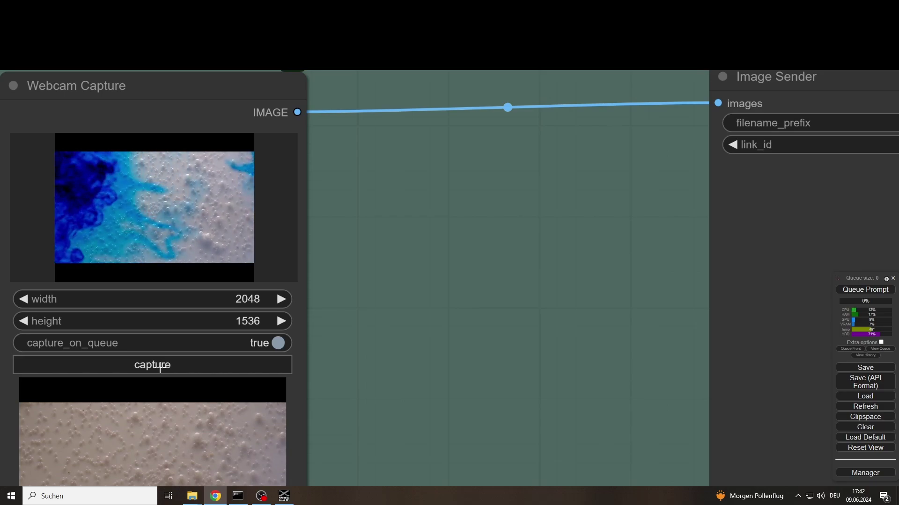
click(160, 365)
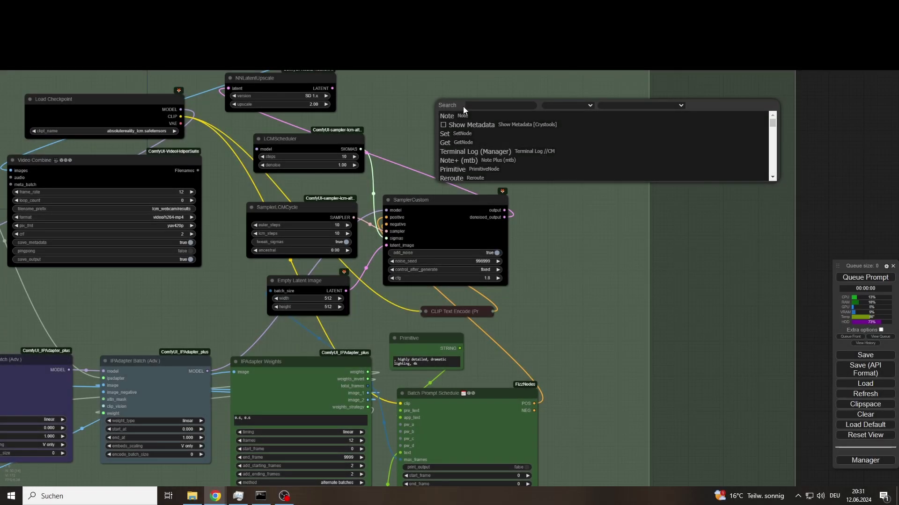
Add an Apply Advanced ControlNet node and a Load Advanced ControlNet Model node in the free area above SamplerCustom
text(apply ad)
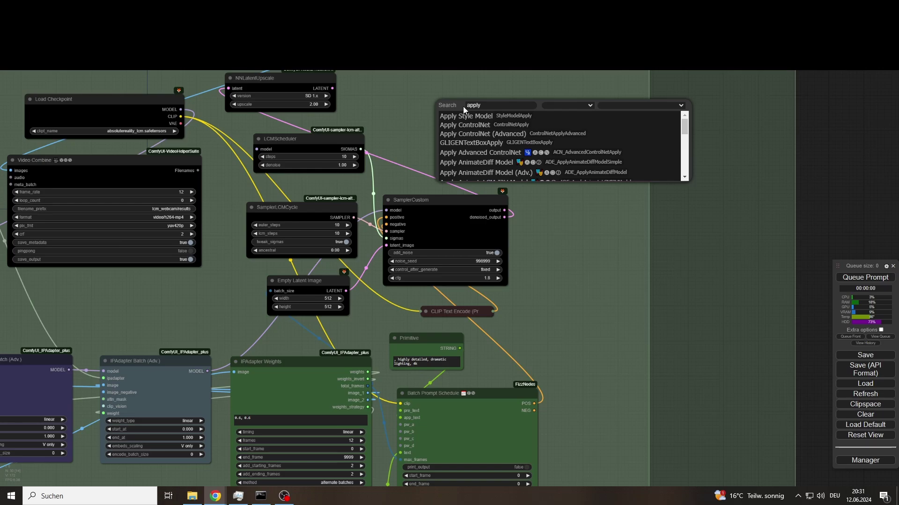
key(Return)
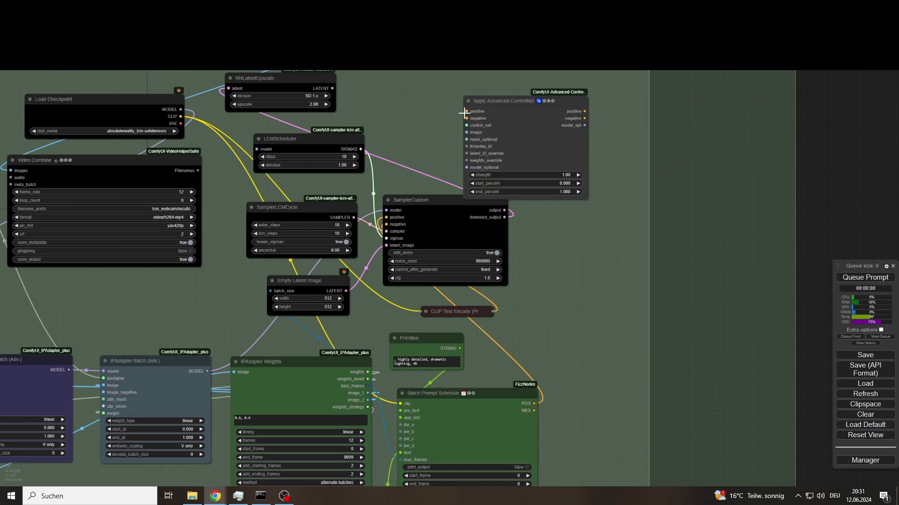
double_click(416, 111)
text(load ad)
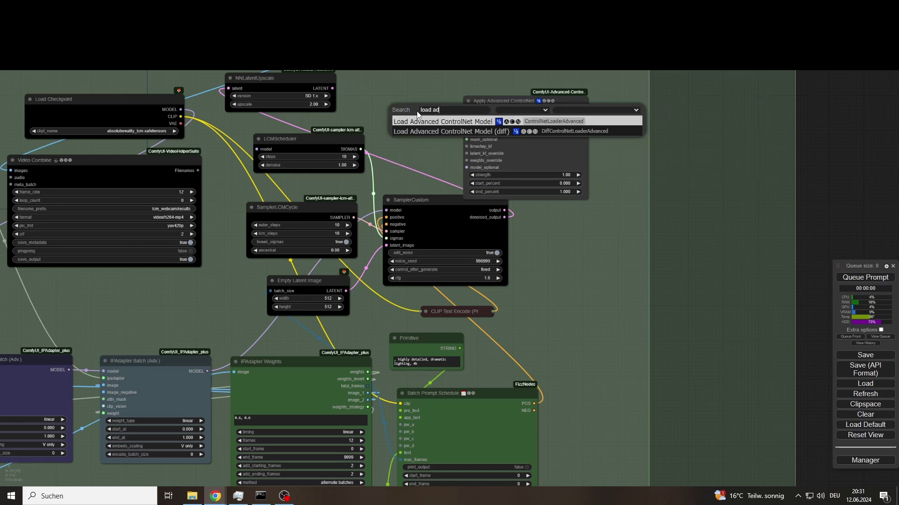
key(Return)
drag(485, 102, 451, 104)
Choose controlgif.ckpt as the control_net_name in the Load Advanced ControlNet Model node
click(440, 123)
text(com)
key(BackSpace)
text(n)
key(Down)
key(Down)
key(Down)
key(Down)
key(Down)
key(Down)
key(Return)
Connect the loader's CONTROL_NET output to the Apply Advanced ControlNet node's control_net input and colour the ControlNet nodes black
drag(517, 101, 593, 107)
drag(508, 115, 559, 138)
right_click(564, 105)
click(575, 210)
click(656, 274)
Expand the negative CLIP Text Encode node and route the positive and negative conditioning through Apply Advanced ControlNet into SamplerCustom
drag(551, 256, 549, 218)
click(423, 274)
drag(552, 281, 544, 294)
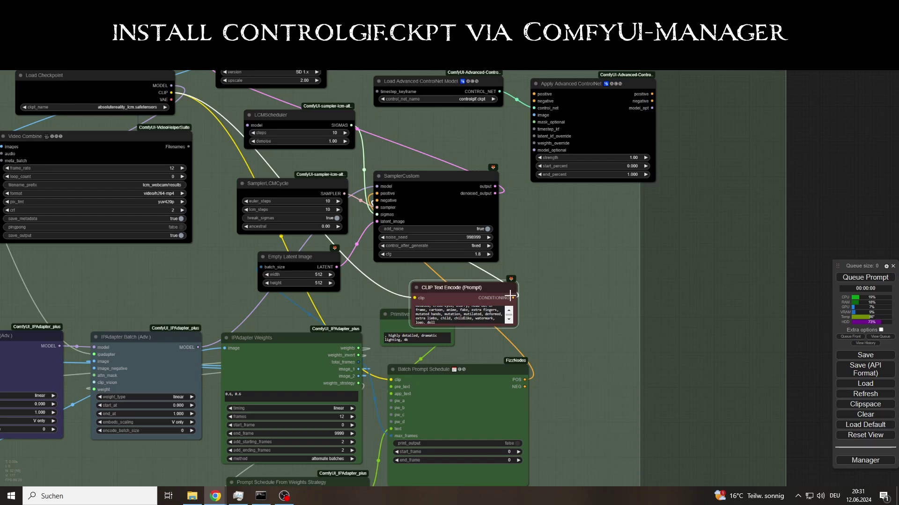
drag(378, 194, 534, 94)
drag(377, 193, 533, 94)
drag(652, 94, 377, 193)
drag(652, 101, 533, 146)
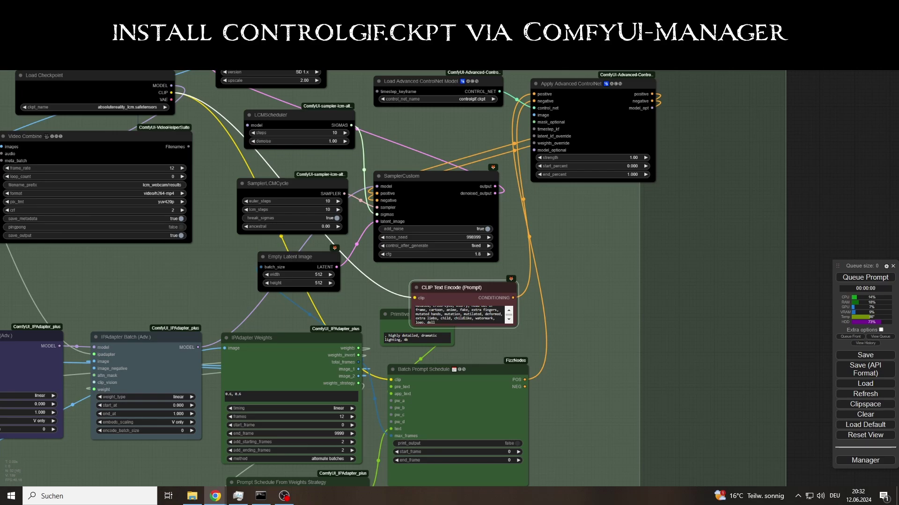
Connect the IPAdapter Weights image_1 output to the Apply Advanced ControlNet image input and reposition the ControlNet and SamplerCustom nodes
drag(199, 323, 152, 322)
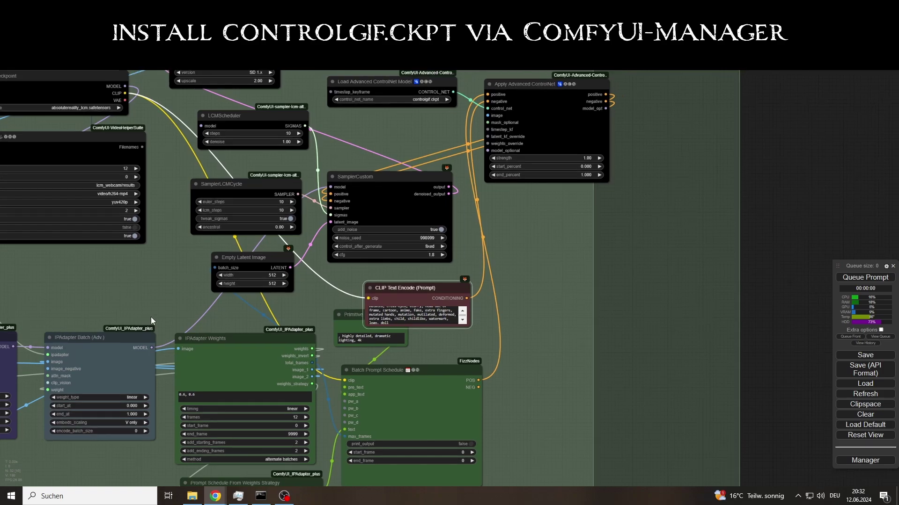
drag(313, 369, 509, 199)
drag(387, 177, 370, 186)
drag(467, 186, 460, 172)
Set the Apply Advanced ControlNet node's strength to 0.6 and enter its end_percent value
click(565, 244)
text(0.6)
key(Return)
click(565, 260)
text(0)
key(Return)
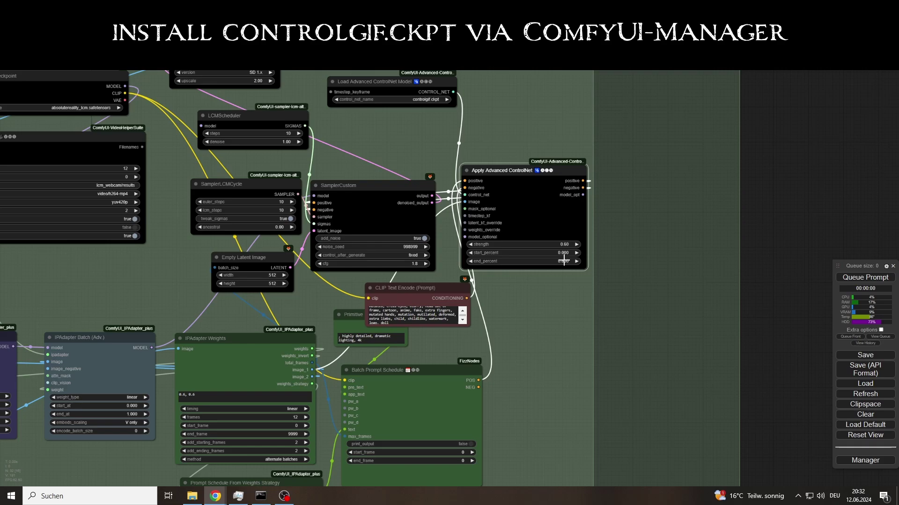
Collapse the negative CLIP Text Encode node and tidy the arrangement of the nodes around it
click(370, 289)
drag(381, 289, 363, 289)
drag(369, 158, 430, 193)
drag(466, 121, 592, 171)
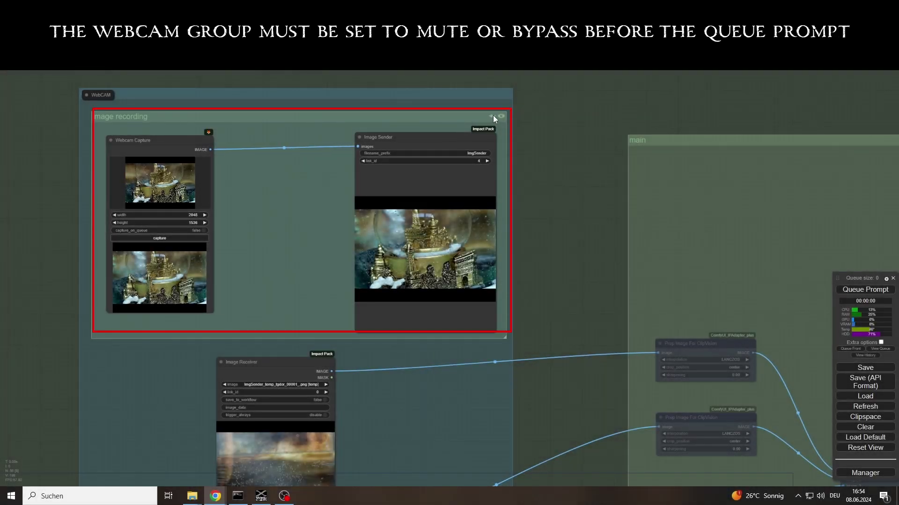
Bypass the image recording group with the webcam nodes and activate the main group
click(493, 115)
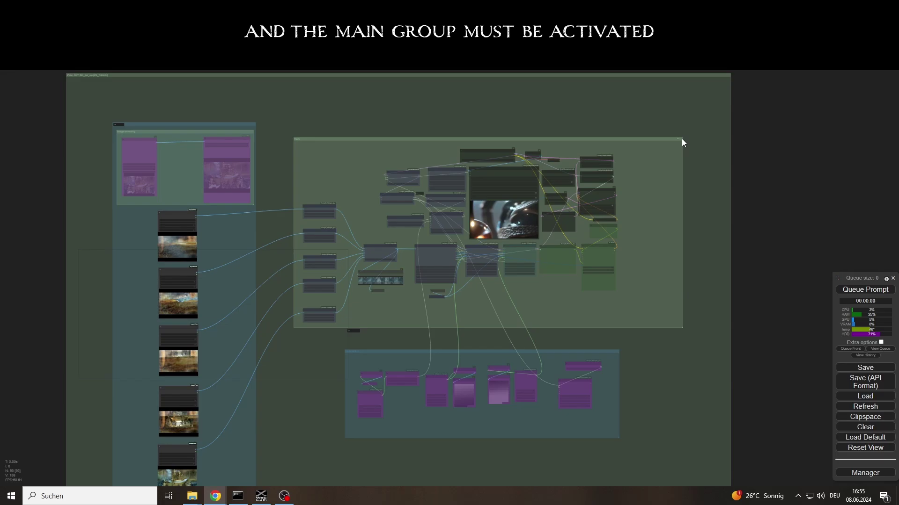
click(681, 138)
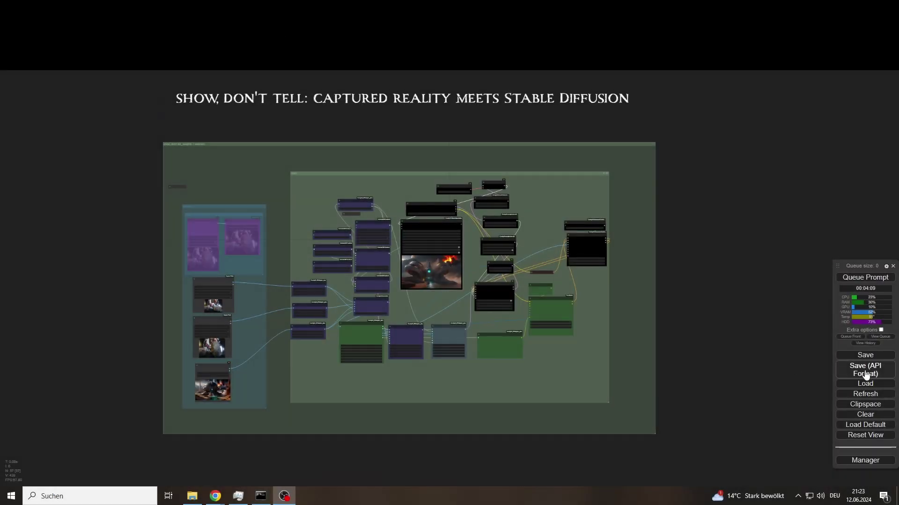
Save the workflow as "show, don't tell_webcam_workflow.json"
click(865, 356)
click(376, 83)
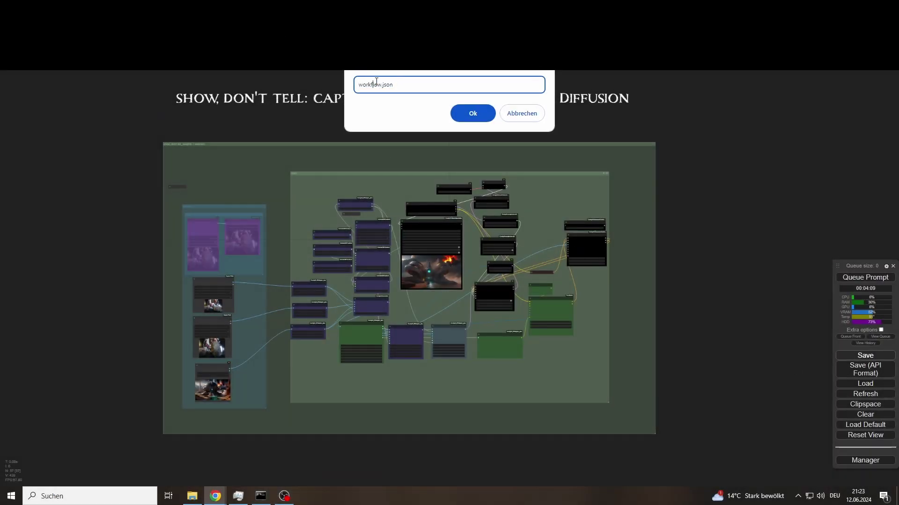
text(show)
key(BackSpace)
key(BackSpace)
key(BackSpace)
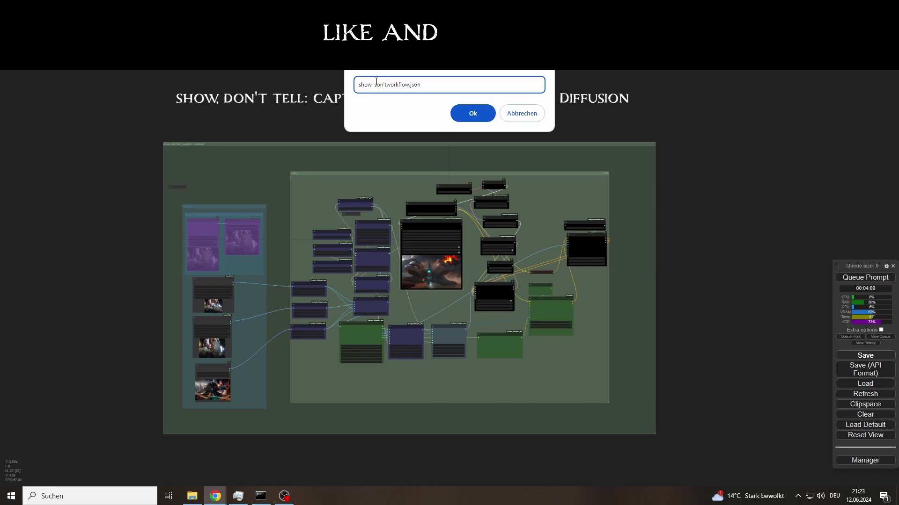
text(don't tell_webcam_ip)
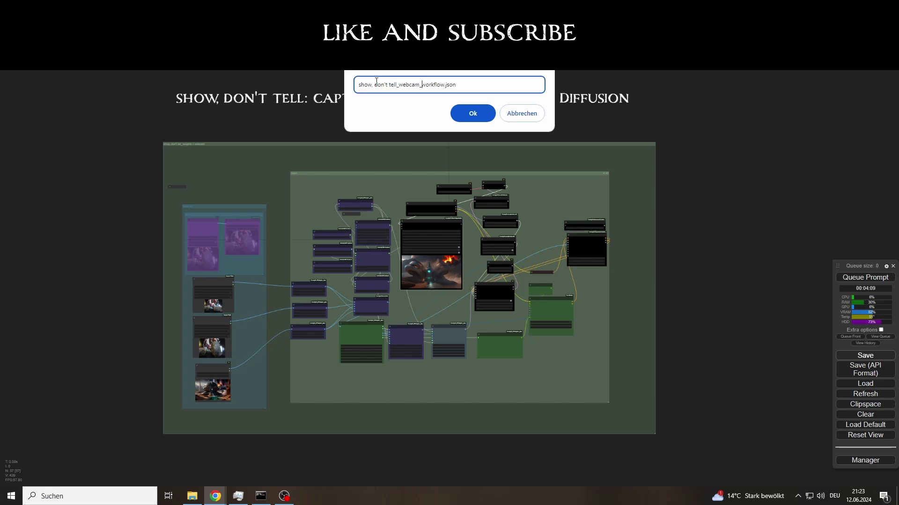
text(_)
key(Return)
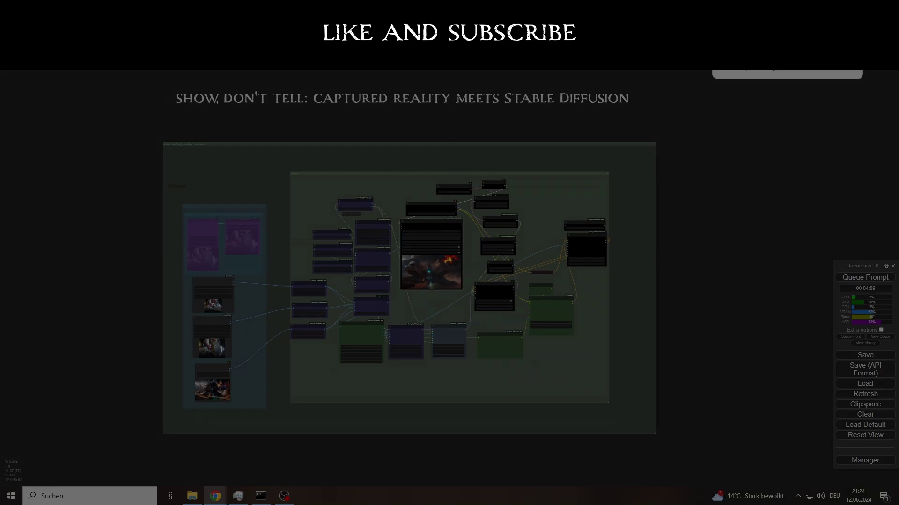